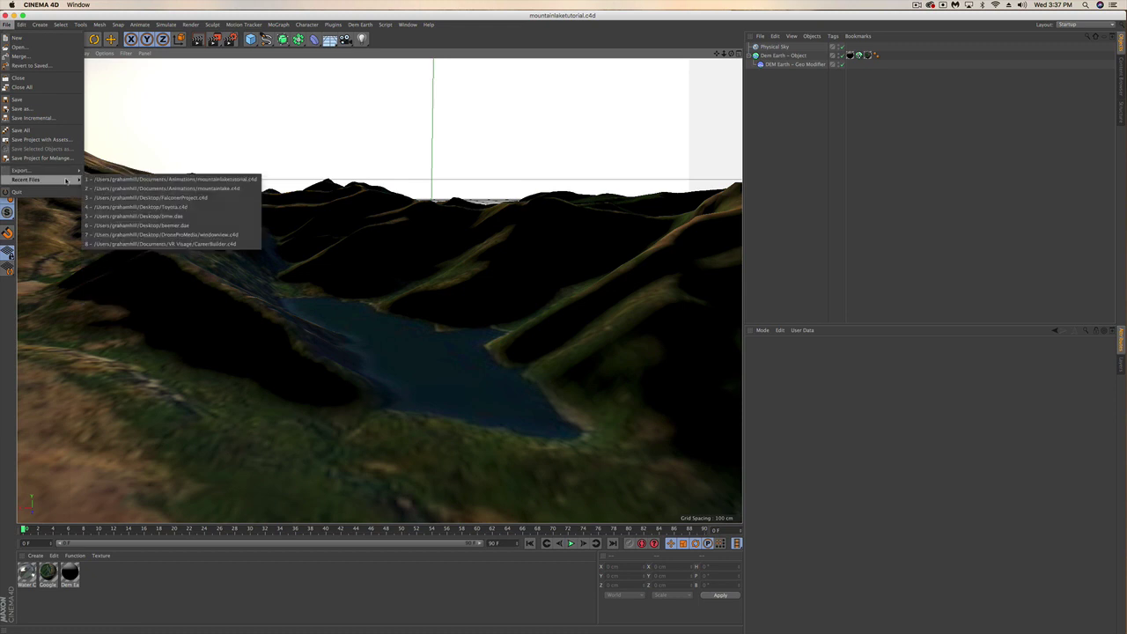
Step: Open the recent project mountainlake.c4d as a separate untitled copy instead of keeping the same name and title
click(145, 189)
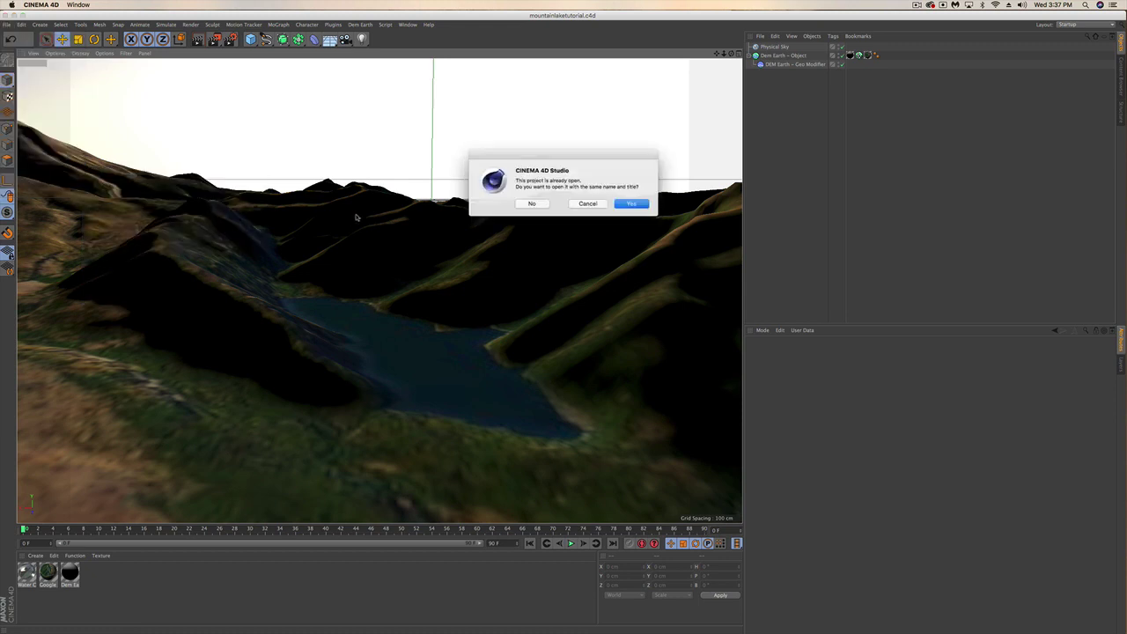
click(540, 205)
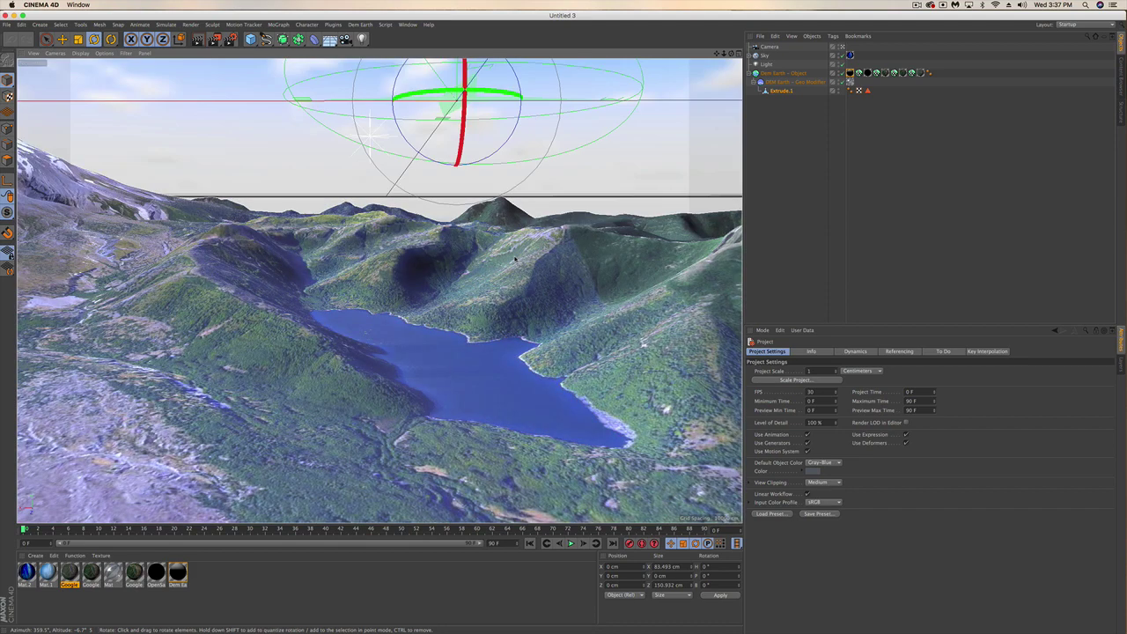
Step: Frame the finished lake between the mountains and render a preview of the water surface in the viewport
alt+drag(498, 334, 482, 335)
scroll(430, 385, up, 5)
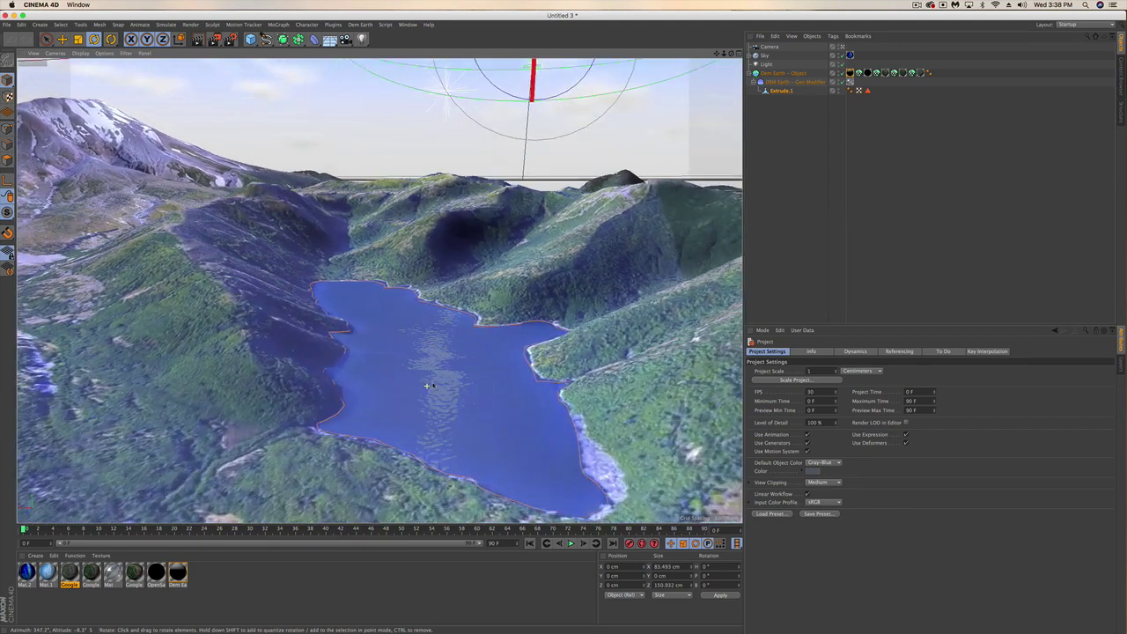
alt+drag(448, 389, 463, 377)
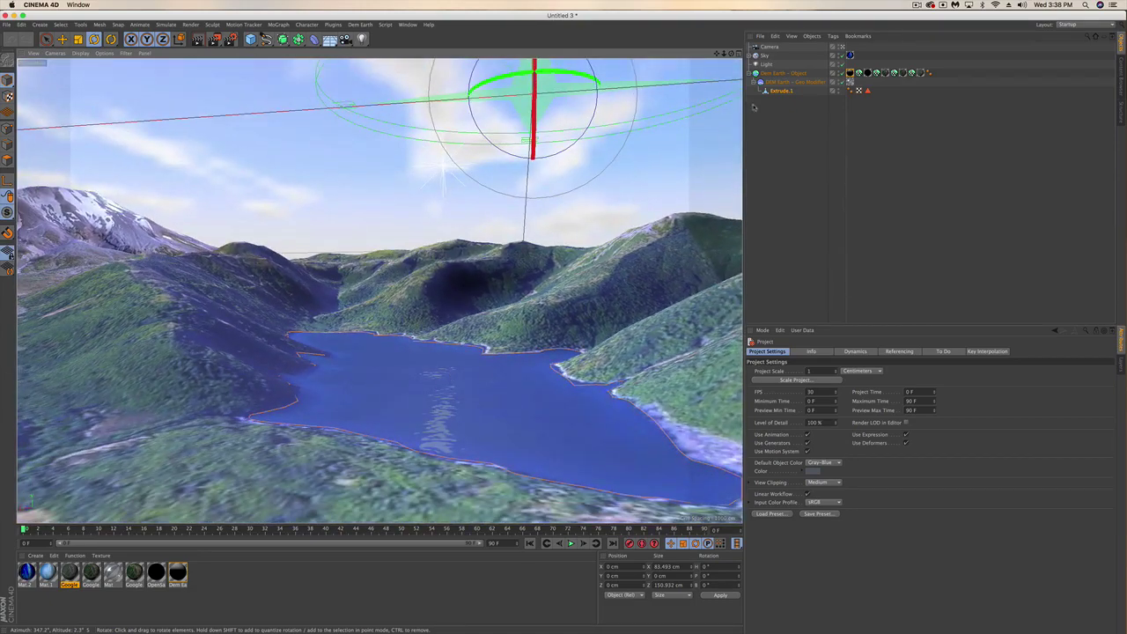
click(467, 396)
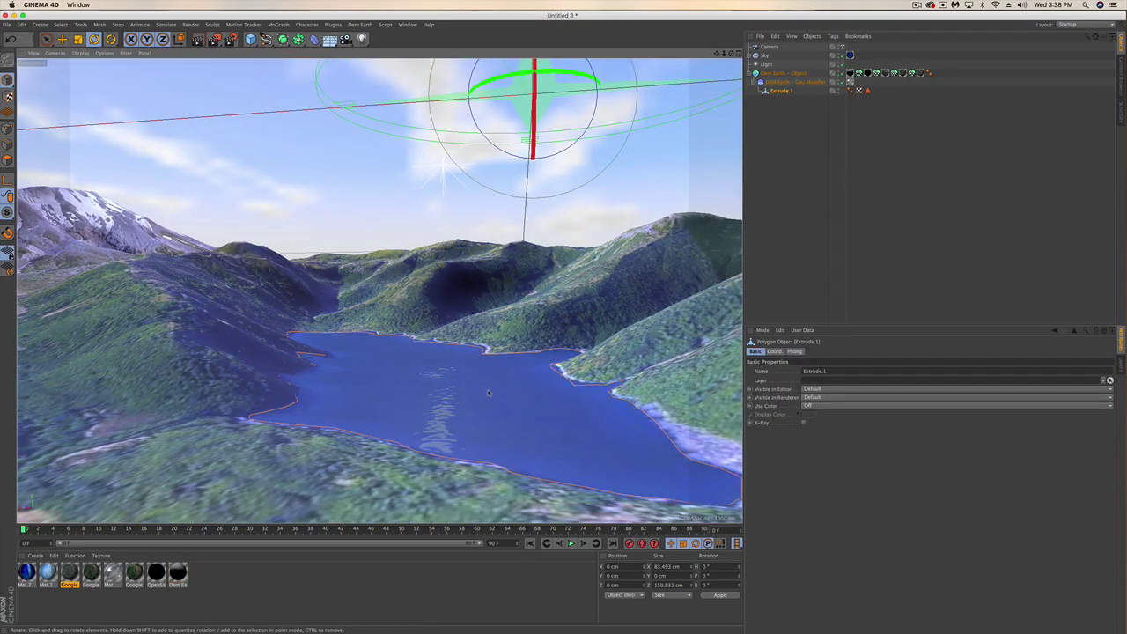
mouse_move(489, 393)
alt+mouse_down()
mouse_move(467, 374)
mouse_move(486, 390)
mouse_move(470, 395)
mouse_move(501, 409)
mouse_move(488, 397)
alt+mouse_up()
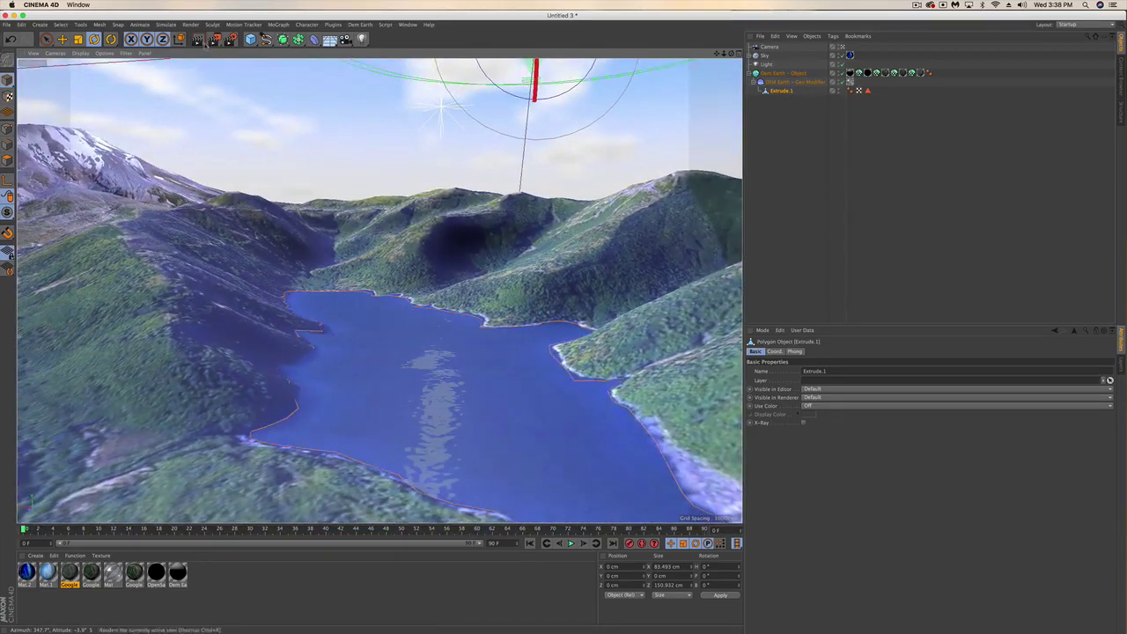
click(208, 42)
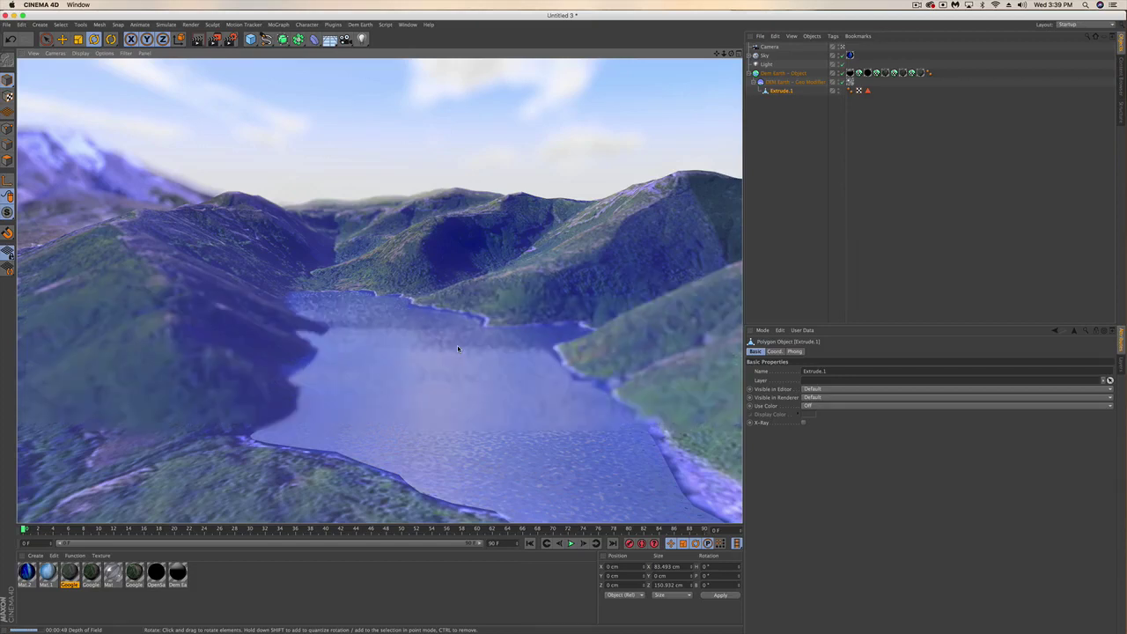
click(420, 317)
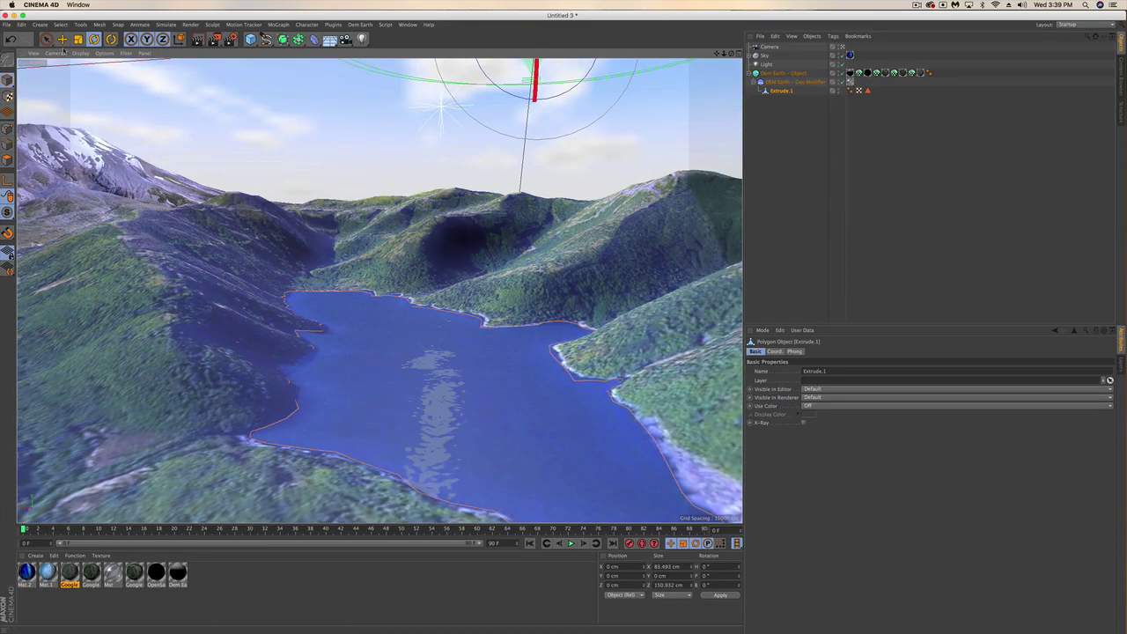
Step: Open the recent project mountainlaketutorial.c4d as a separate untitled copy instead of keeping the same name and title
click(6, 24)
mouse_move(35, 180)
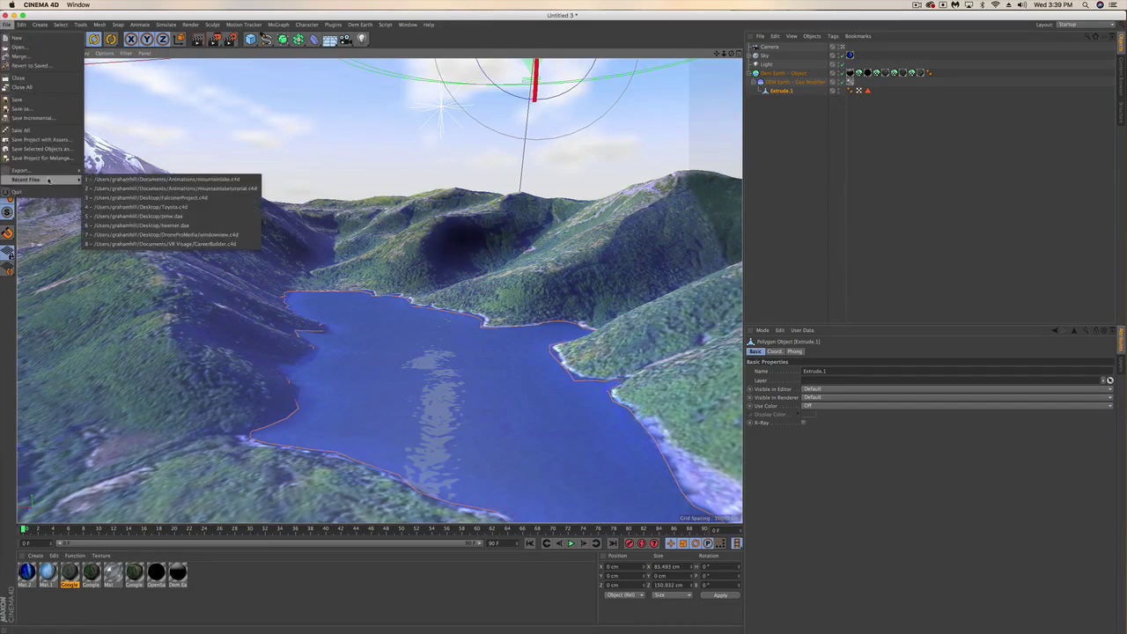
click(139, 188)
click(531, 204)
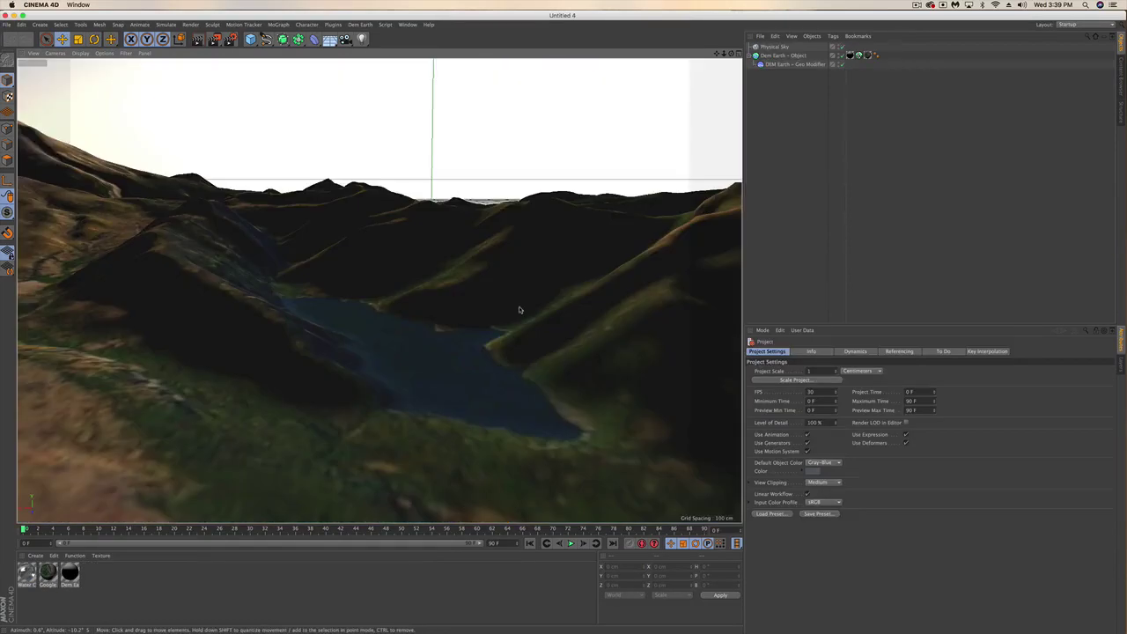
Step: Disable the Physical Sky and the existing DEM Earth terrain object in the scene
alt+drag(520, 303, 490, 331)
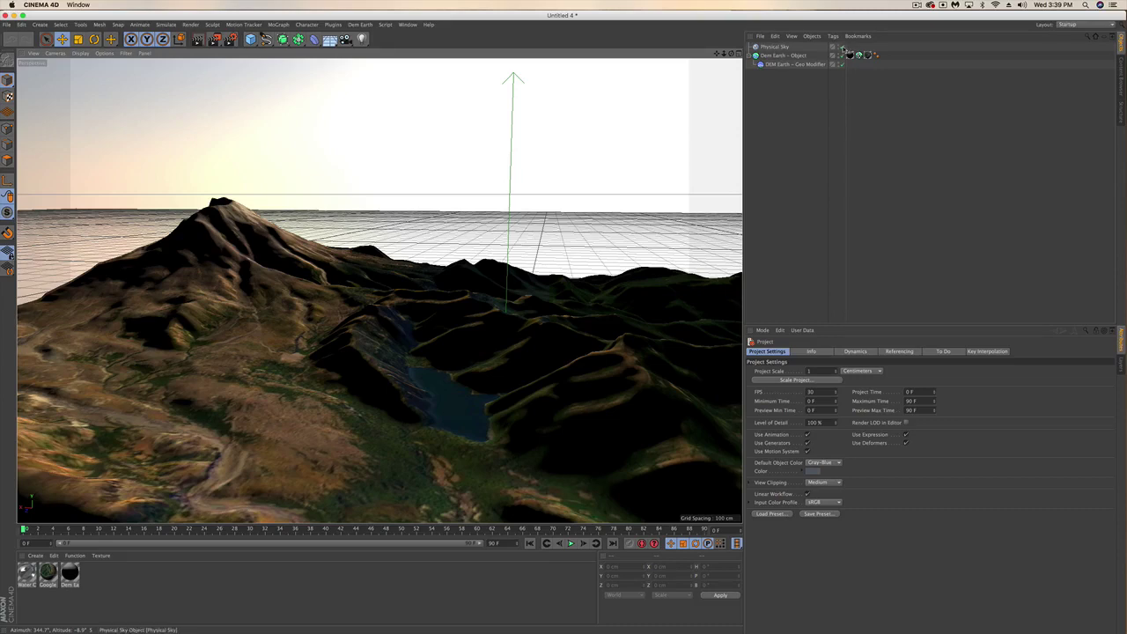
click(841, 47)
click(841, 55)
Step: Add a new DEM Earth object, lower its area zoom slightly and reduce it to about 1115 cm wide and 625 cm high
click(360, 24)
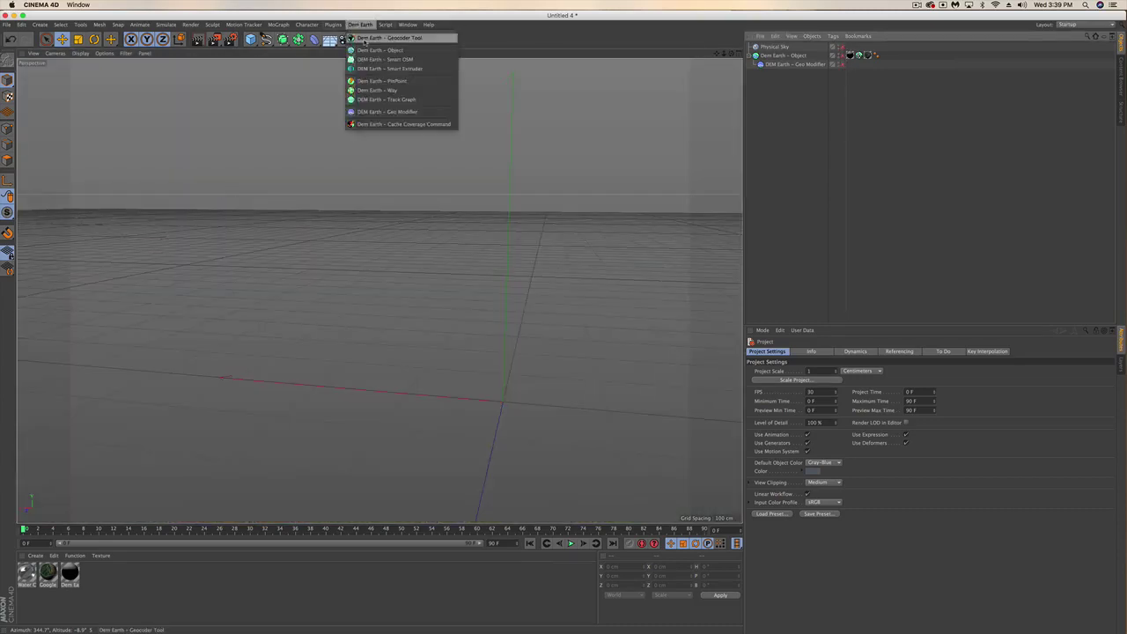
click(380, 50)
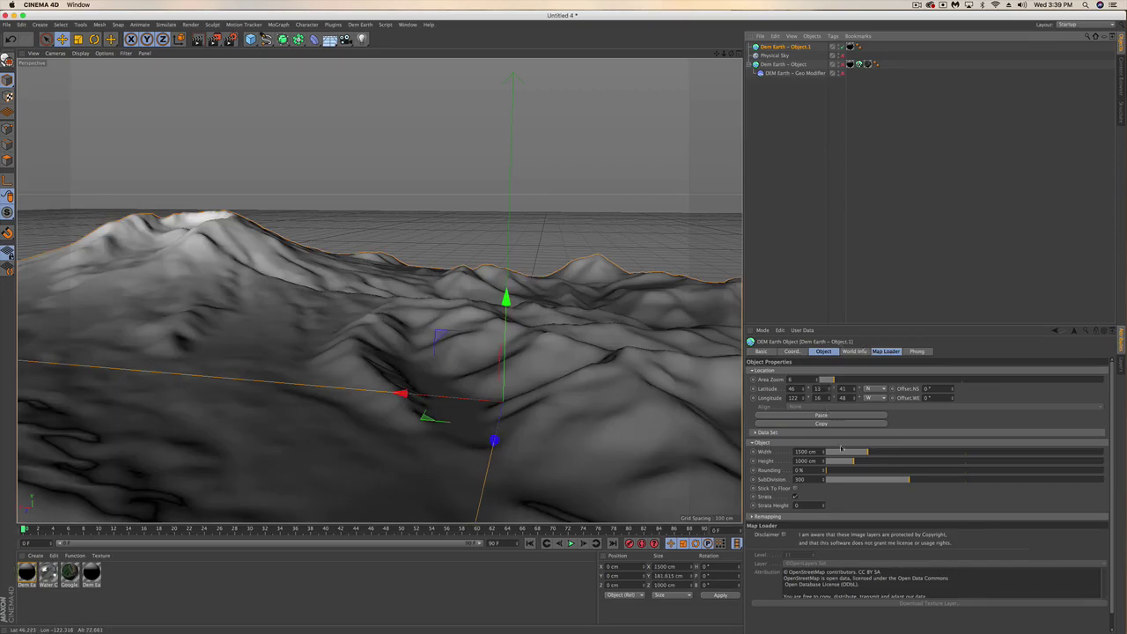
drag(834, 381, 833, 381)
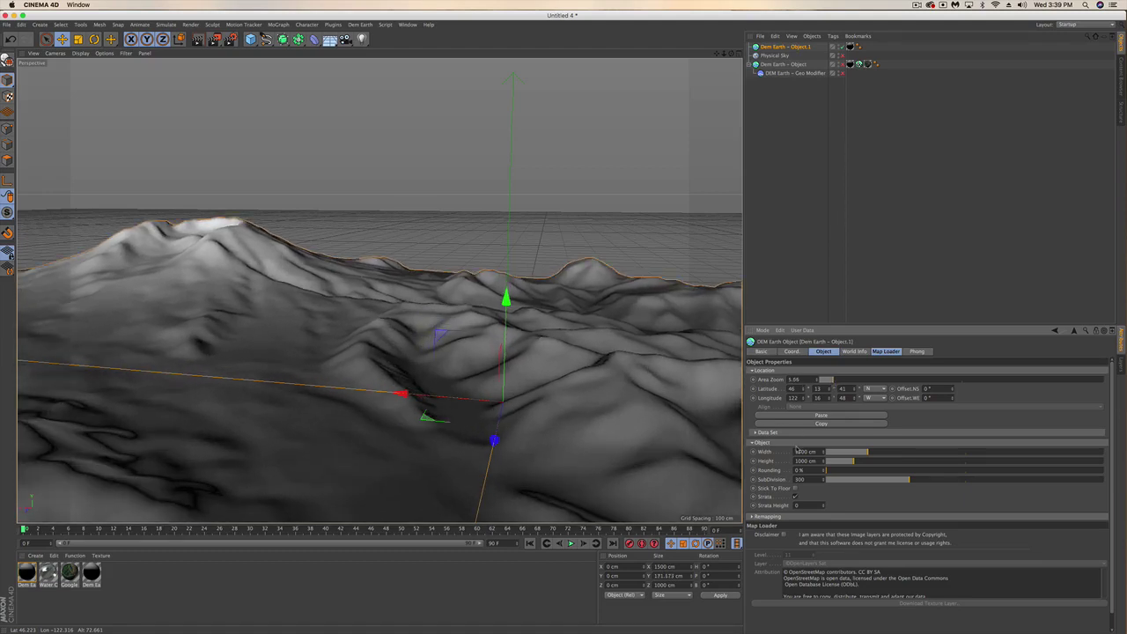
mouse_move(851, 452)
mouse_down()
mouse_move(847, 463)
mouse_move(862, 452)
mouse_up()
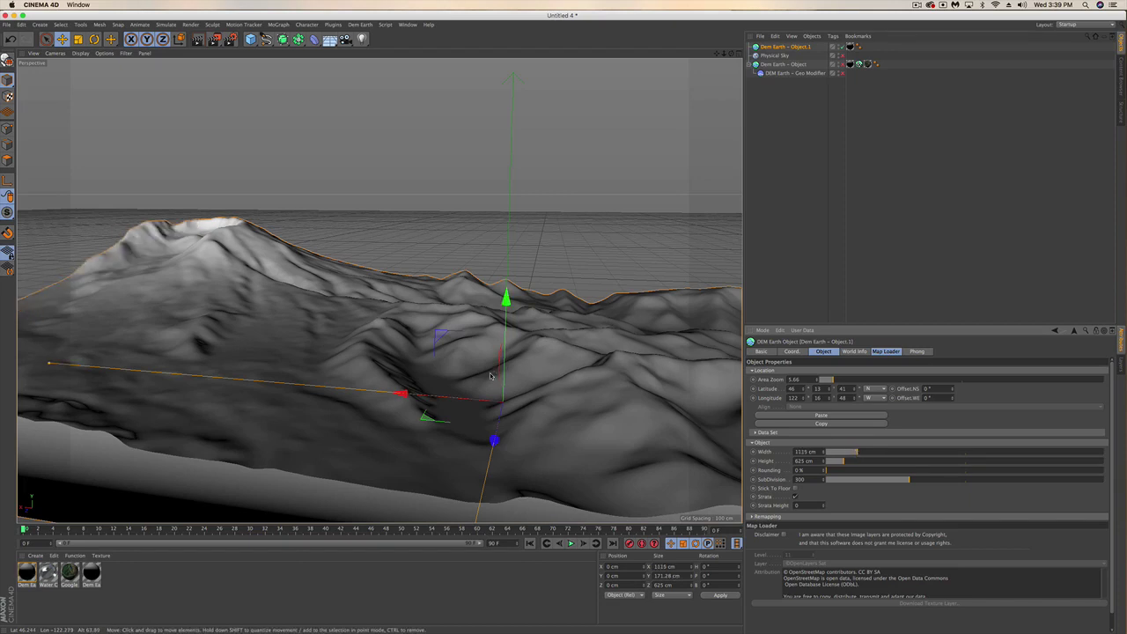
Step: Accept the new terrain's map disclaimer, choose the Google Sat layer at level 14 and download the texture layer
click(884, 352)
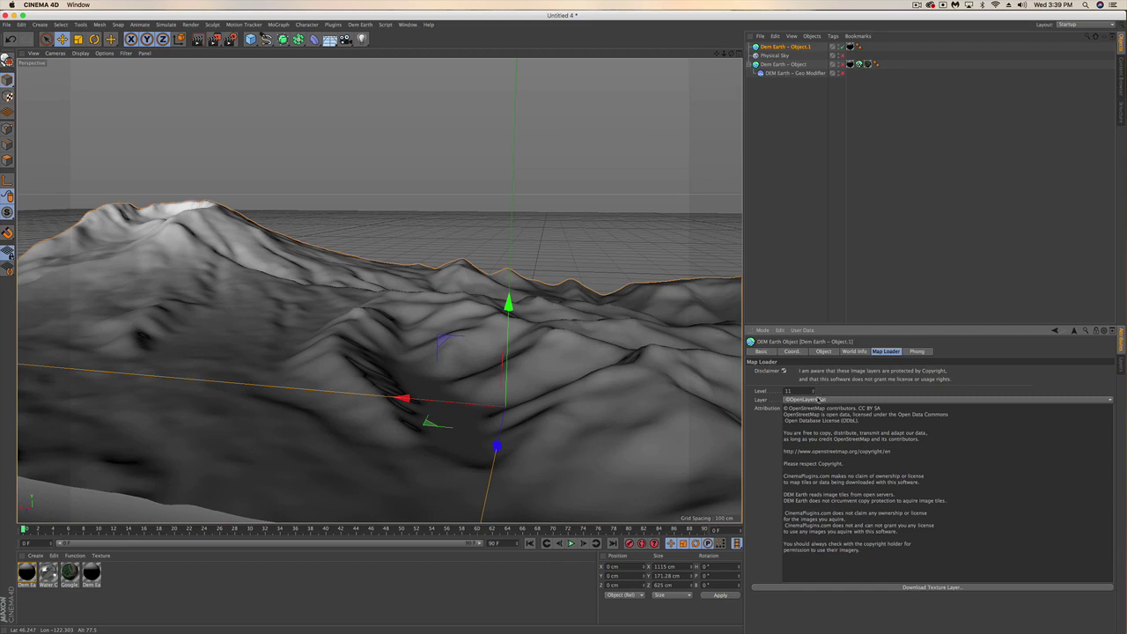
click(818, 399)
click(813, 195)
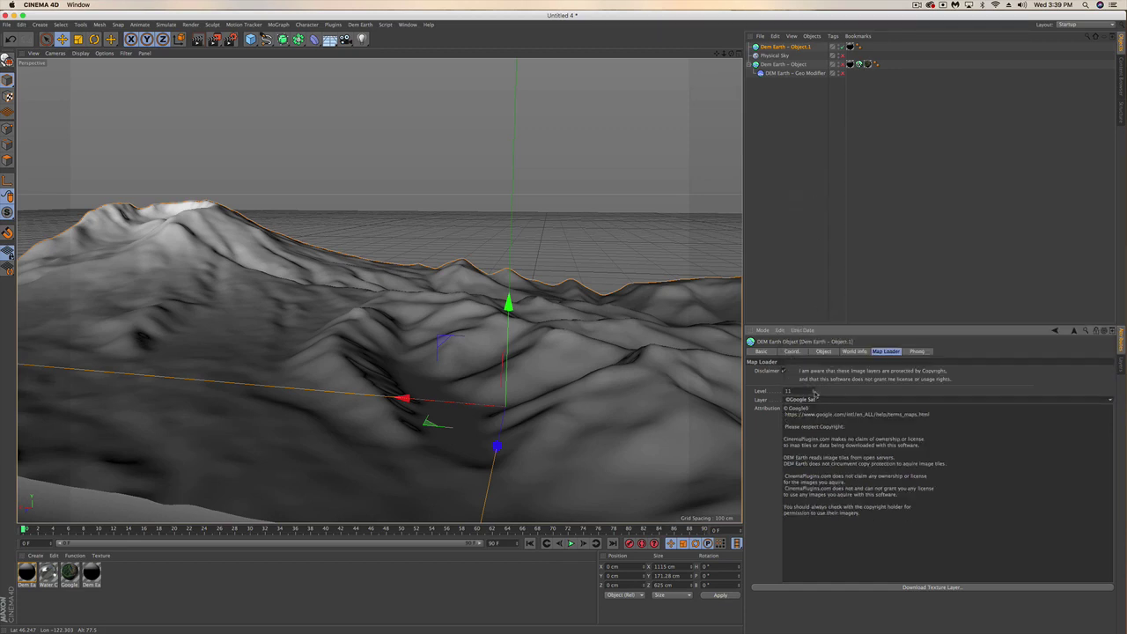
click(815, 391)
click(899, 588)
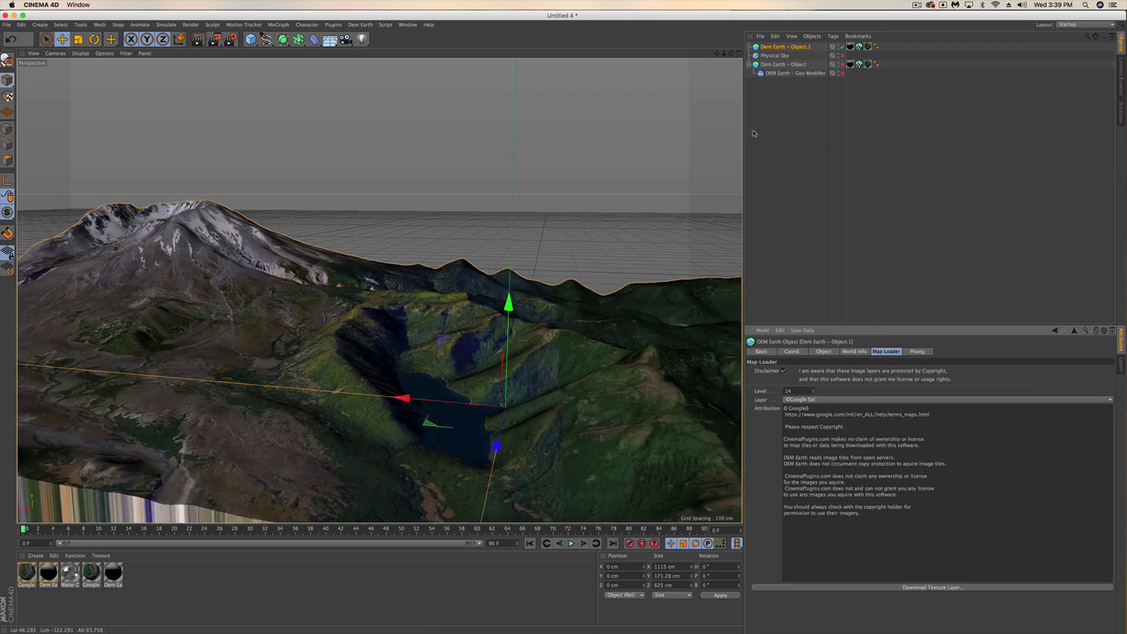
Step: Re-enable the Physical Sky and move its time of day back into the 11 o'clock hour
click(841, 55)
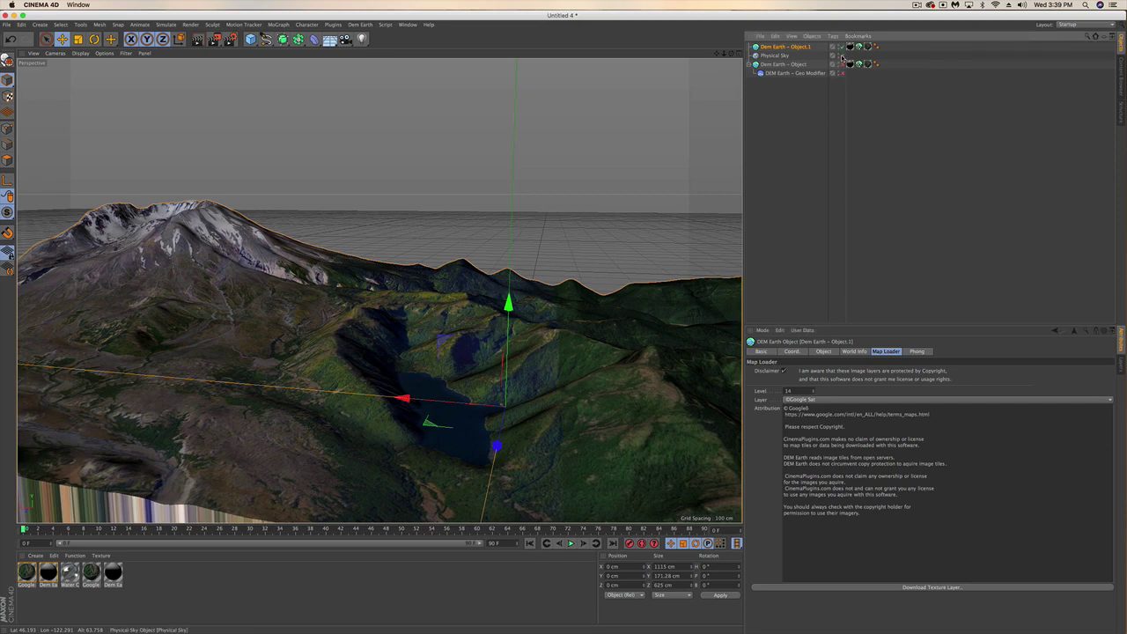
scroll(467, 415, up, 3)
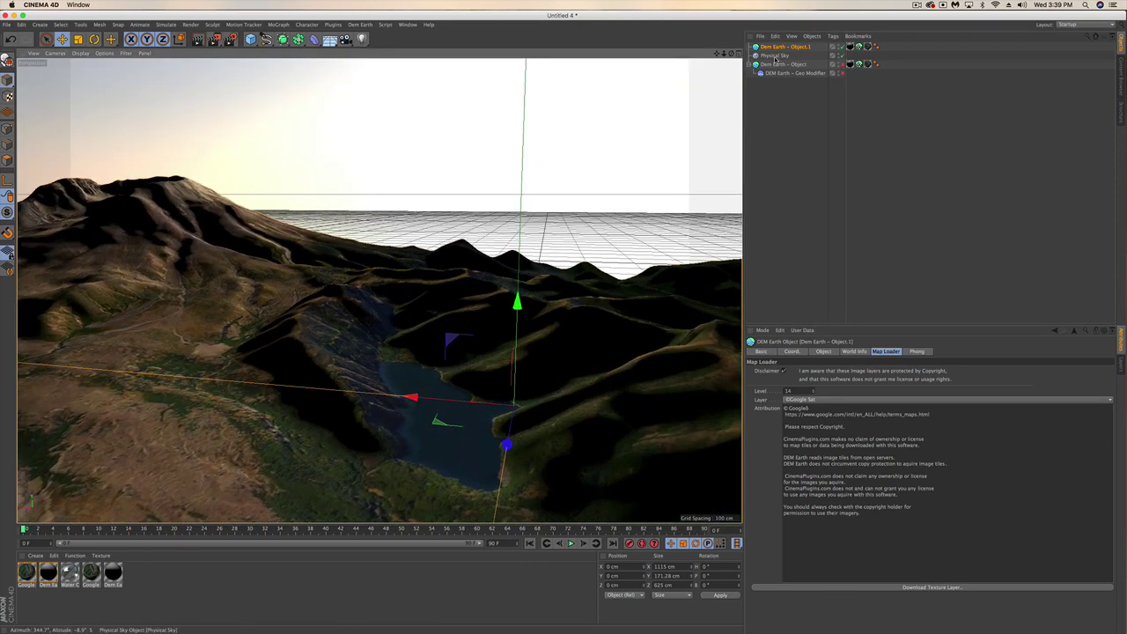
click(775, 56)
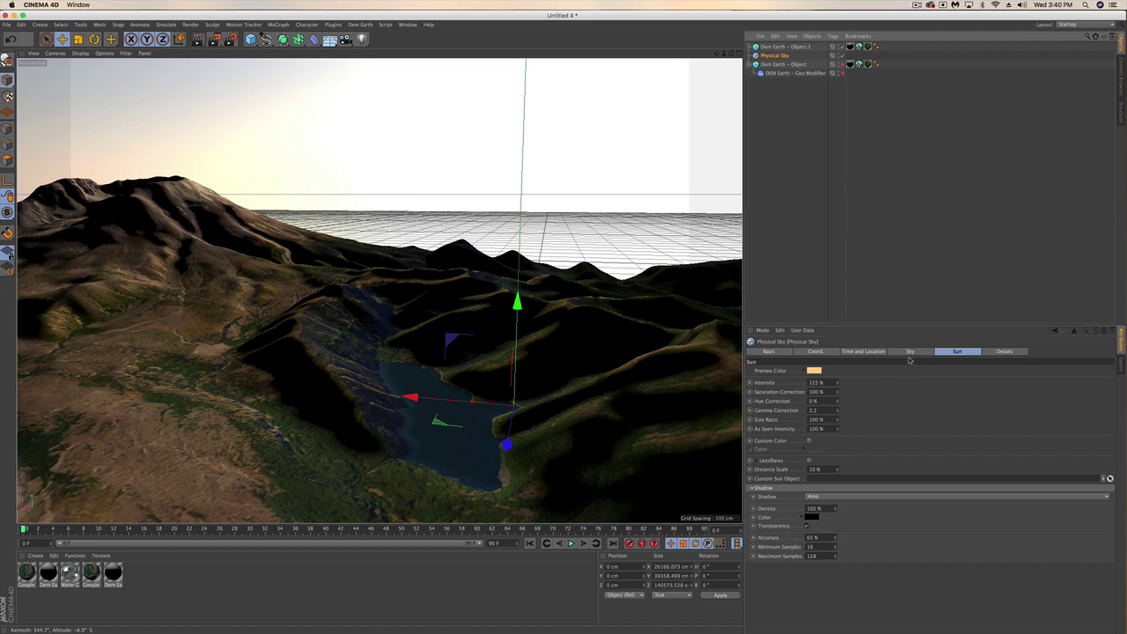
click(864, 351)
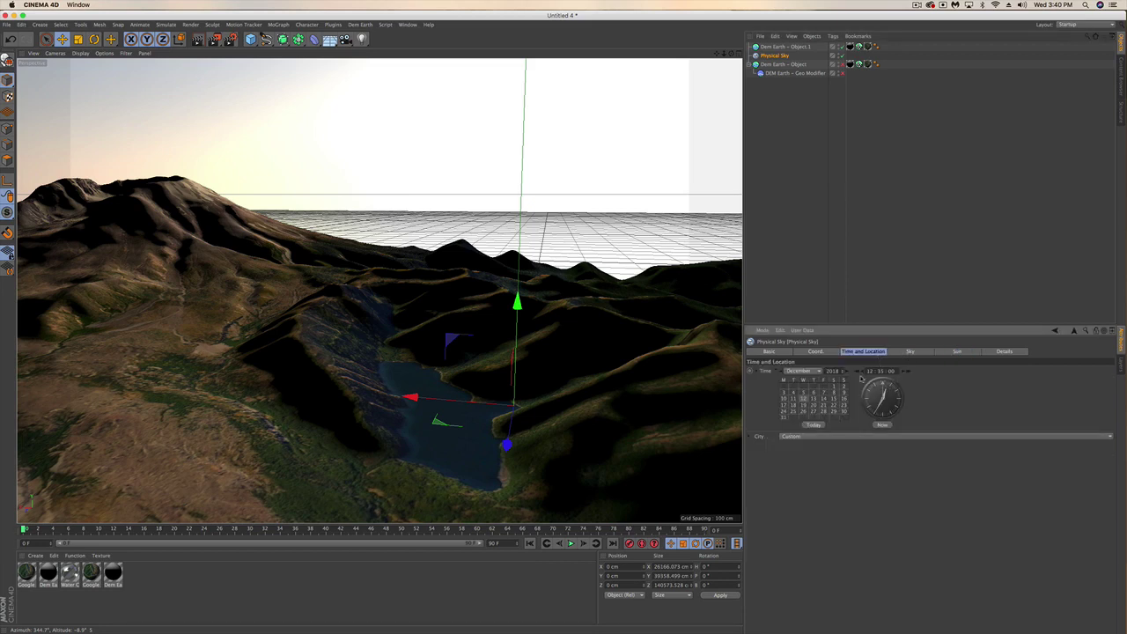
drag(883, 385, 861, 377)
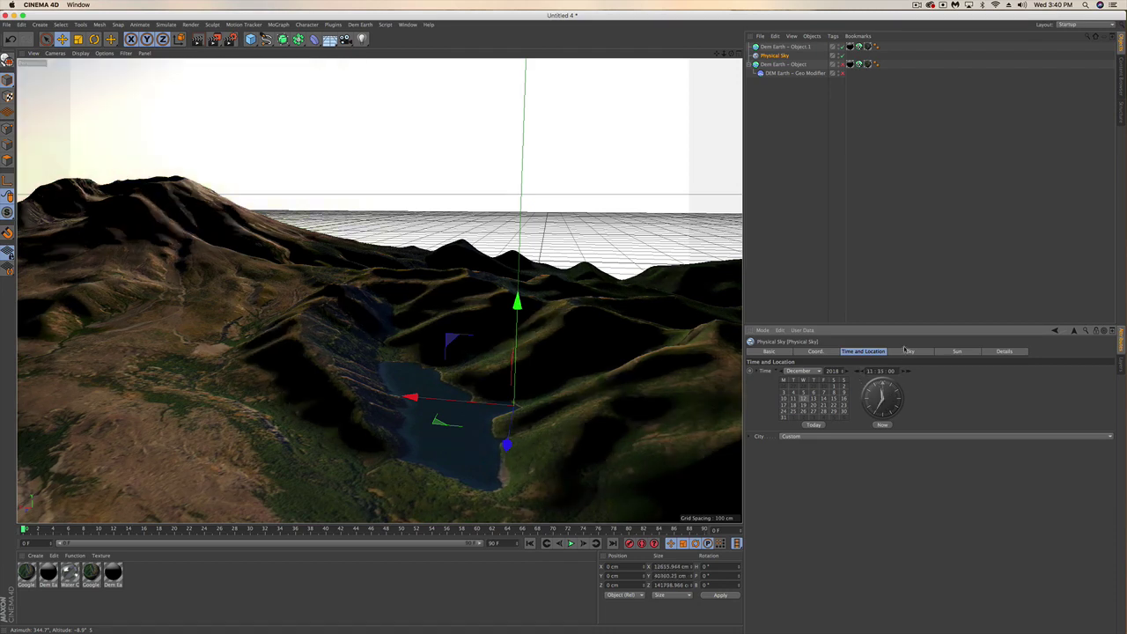
click(956, 352)
click(814, 370)
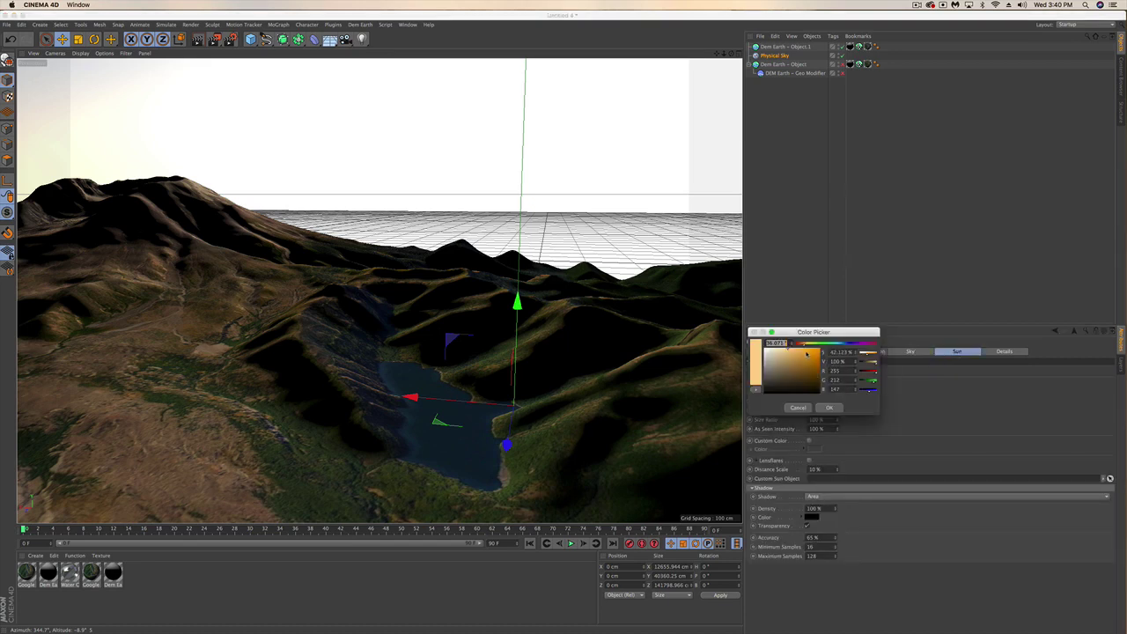
click(829, 407)
click(814, 371)
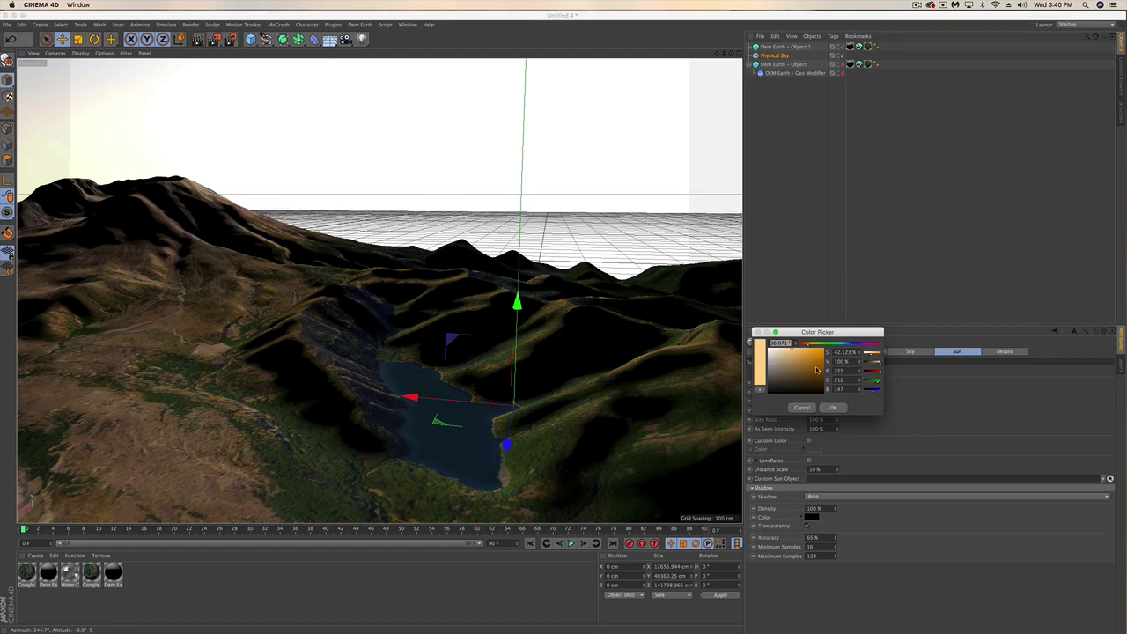
click(803, 408)
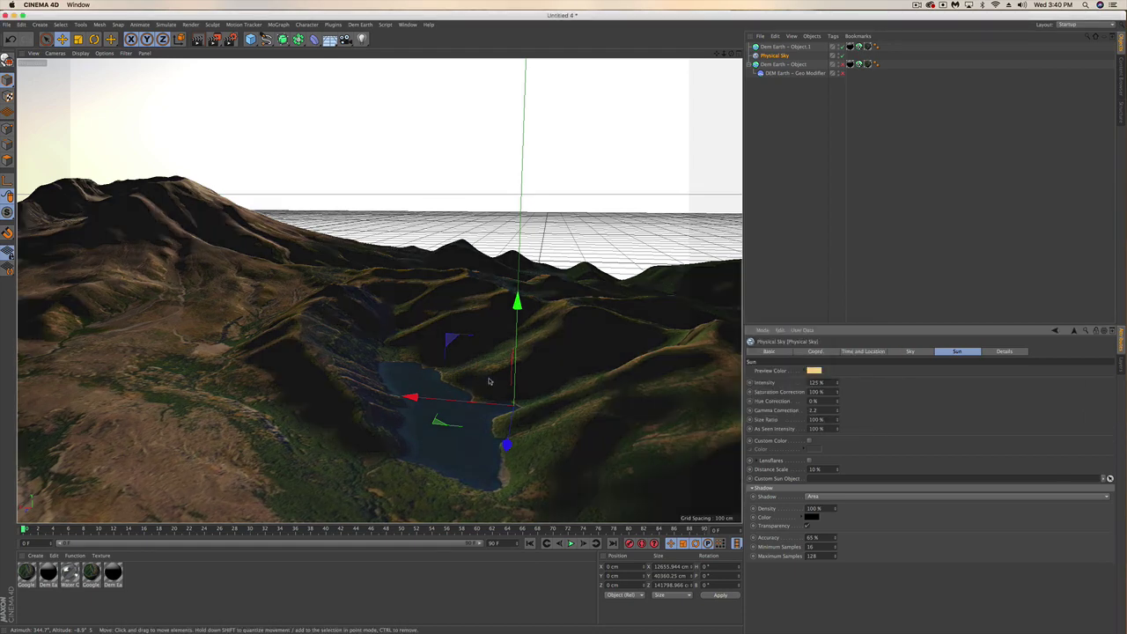
Step: Render a viewport preview of the satellite-textured terrain around the lake under the Physical Sky
alt+drag(483, 384, 466, 365)
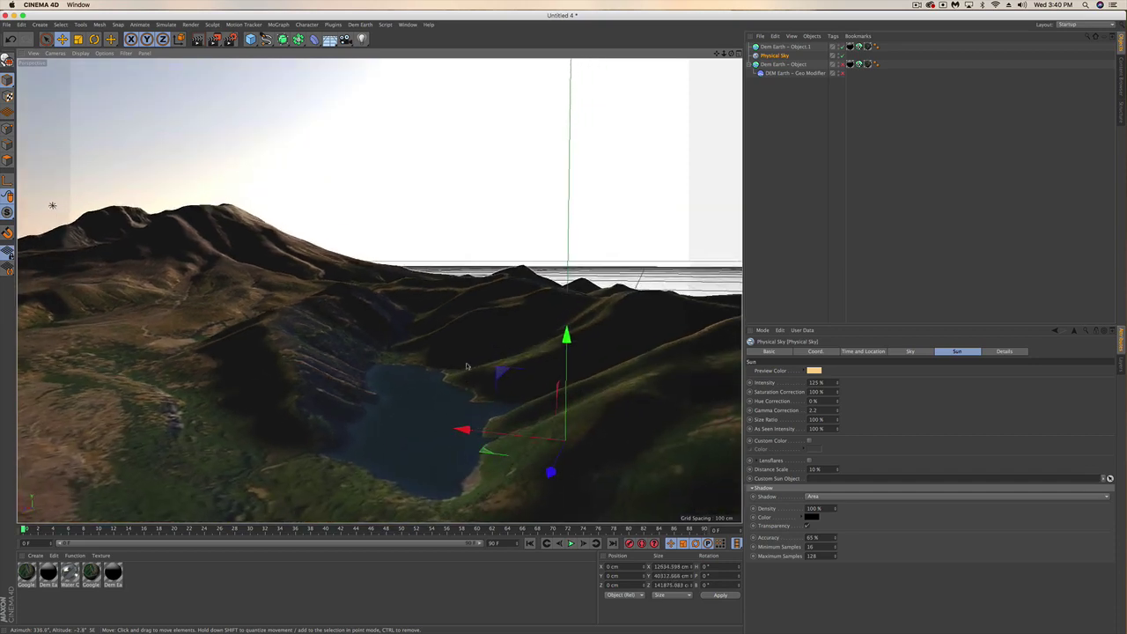
click(197, 39)
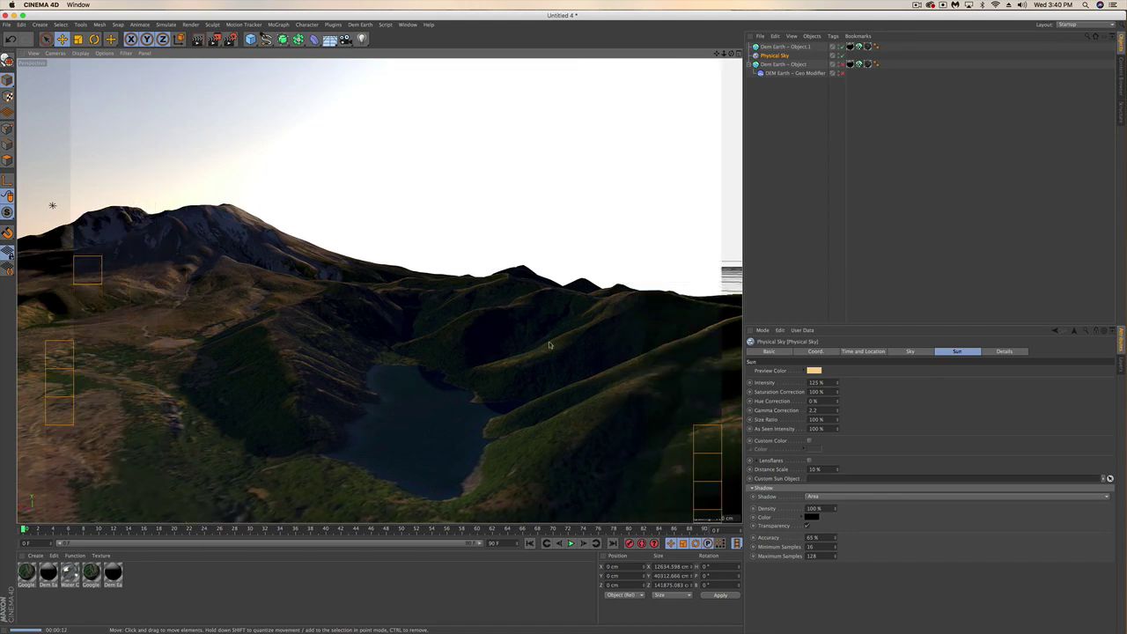
click(793, 159)
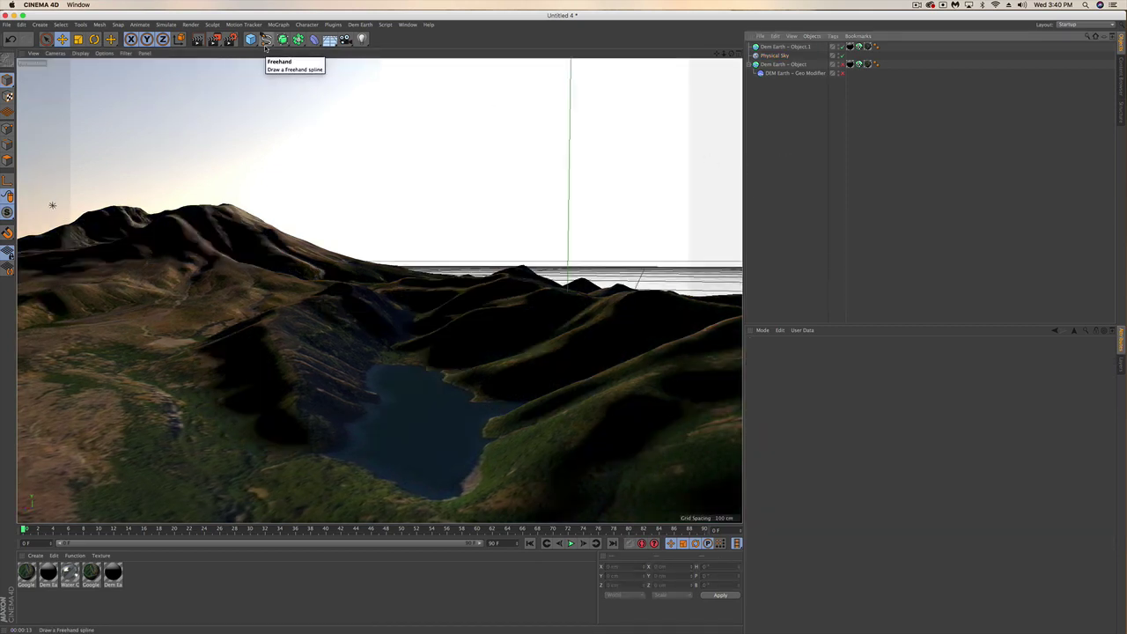
click(333, 25)
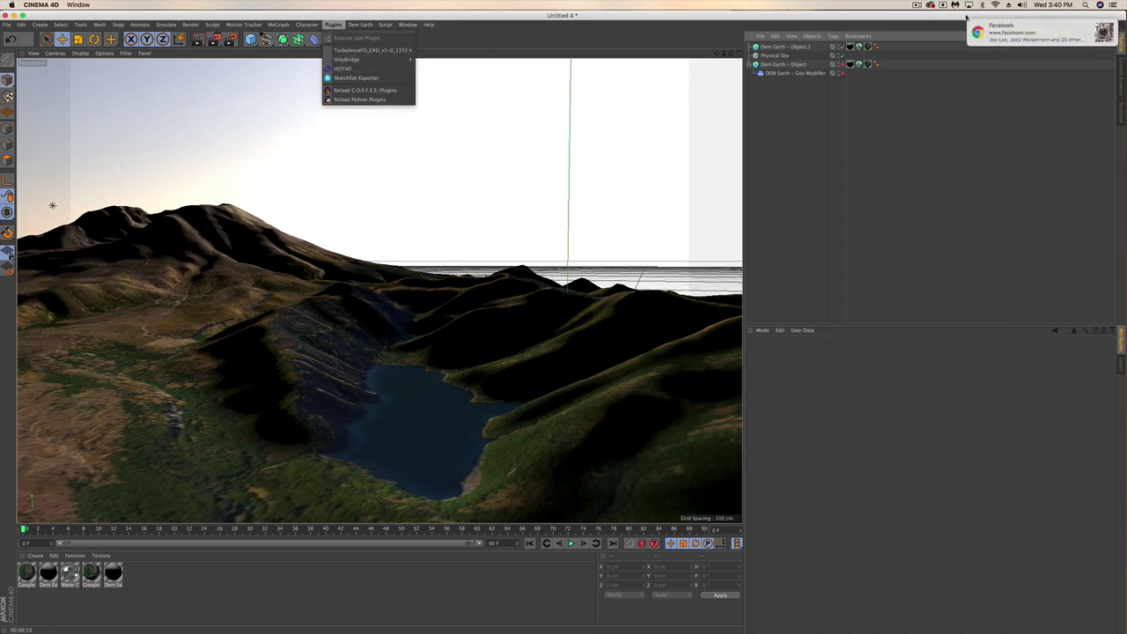
click(1102, 30)
click(1113, 5)
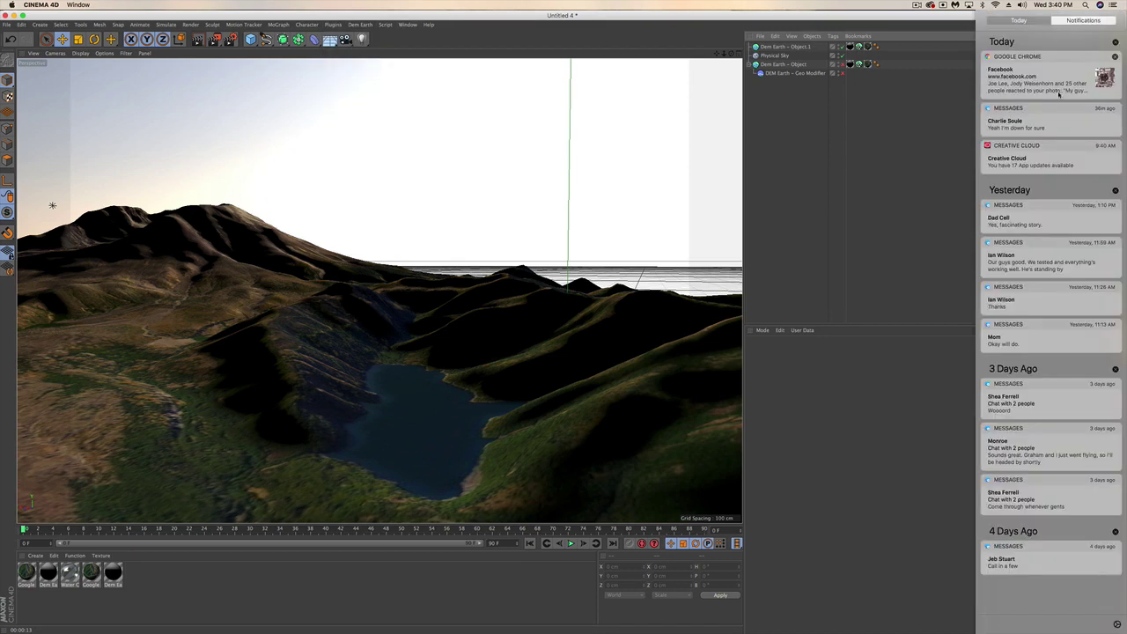
scroll(1060, 95, up, 1)
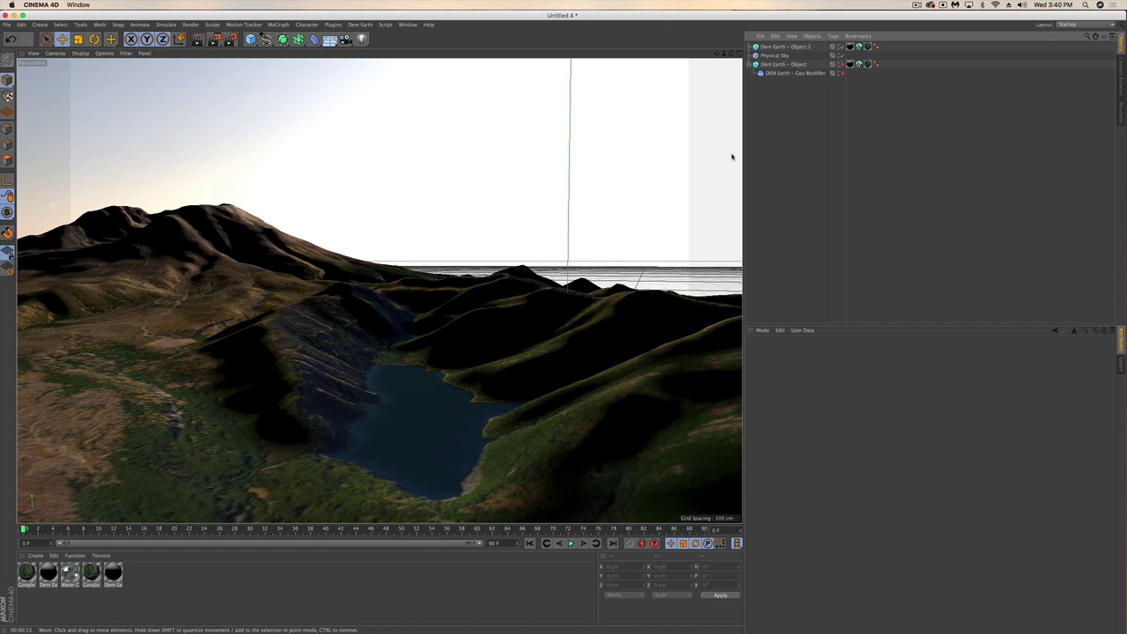
Step: Add a plane to the scene and raise it along Y by about 83 cm, above the lake
alt+drag(492, 303, 428, 425)
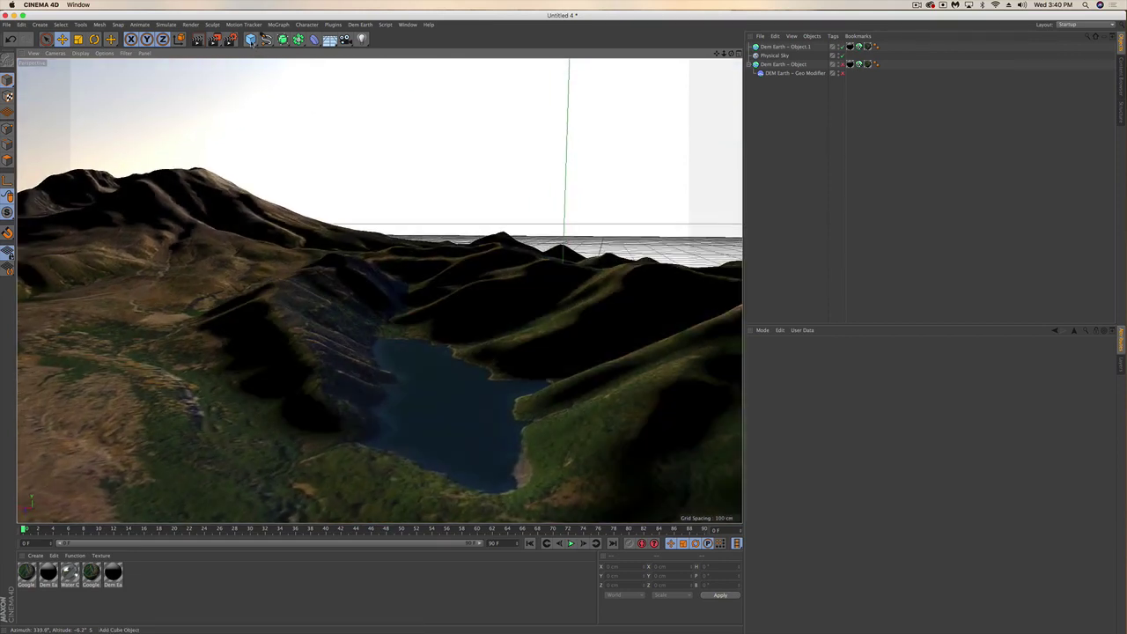
drag(251, 40, 328, 76)
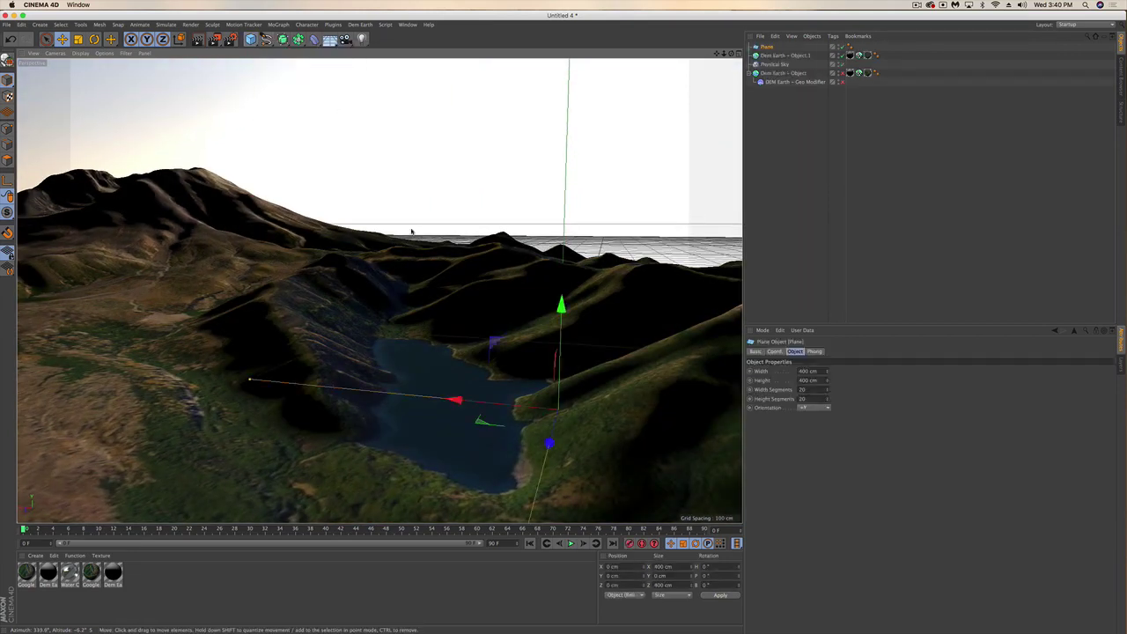
drag(561, 305, 566, 155)
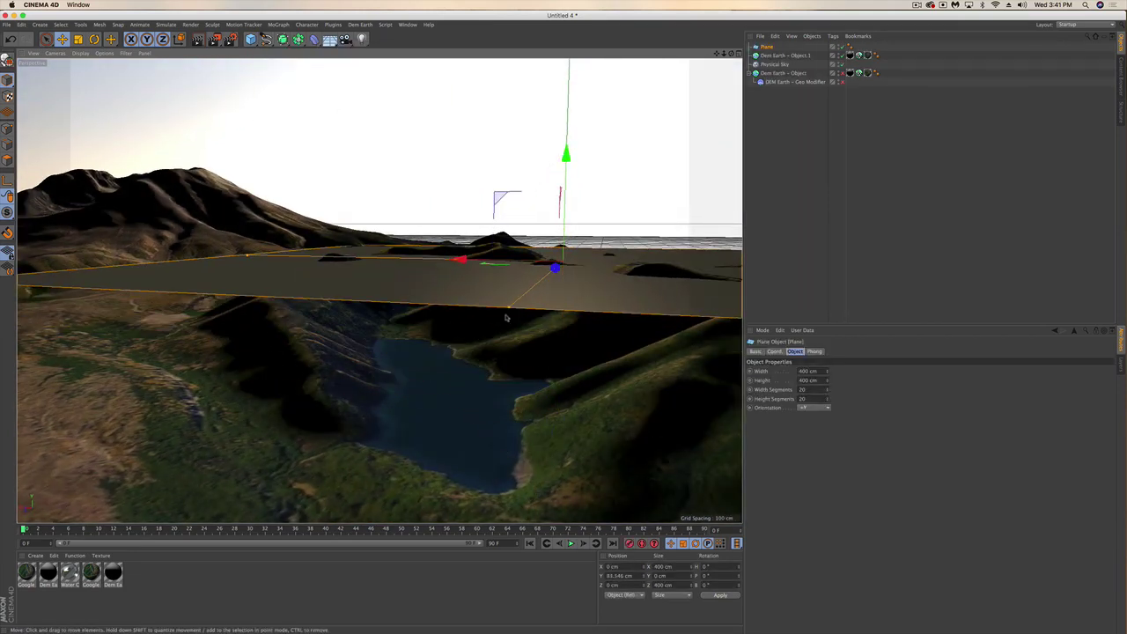
Step: Move the plane about 118 cm along Z in the top view, toward the lake
alt+drag(507, 317, 518, 321)
click(739, 55)
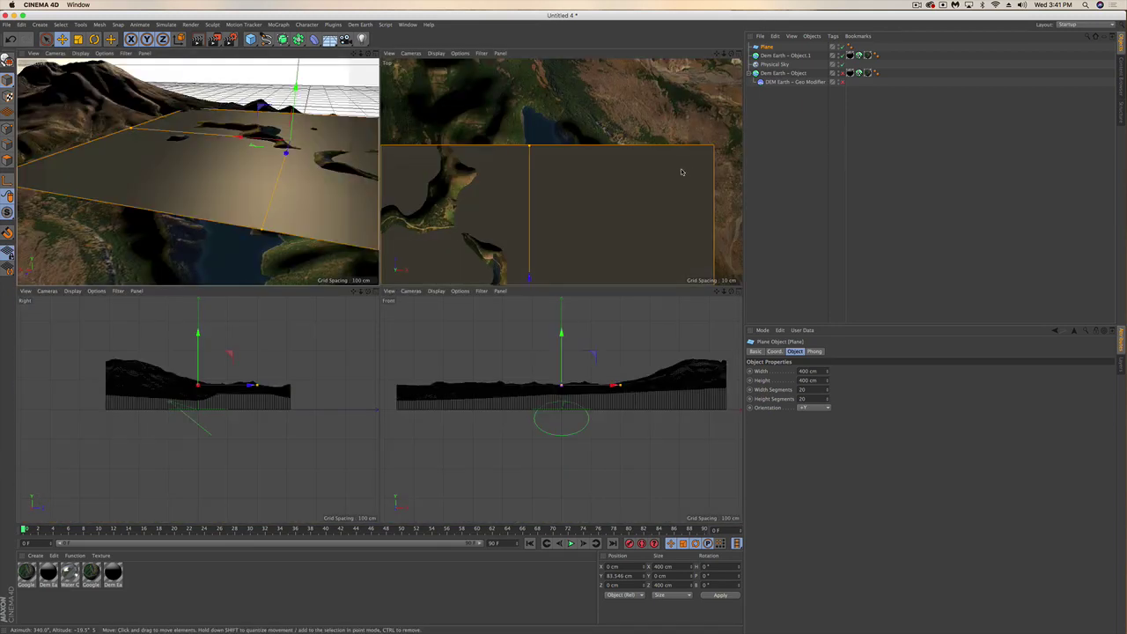
middle_click(581, 224)
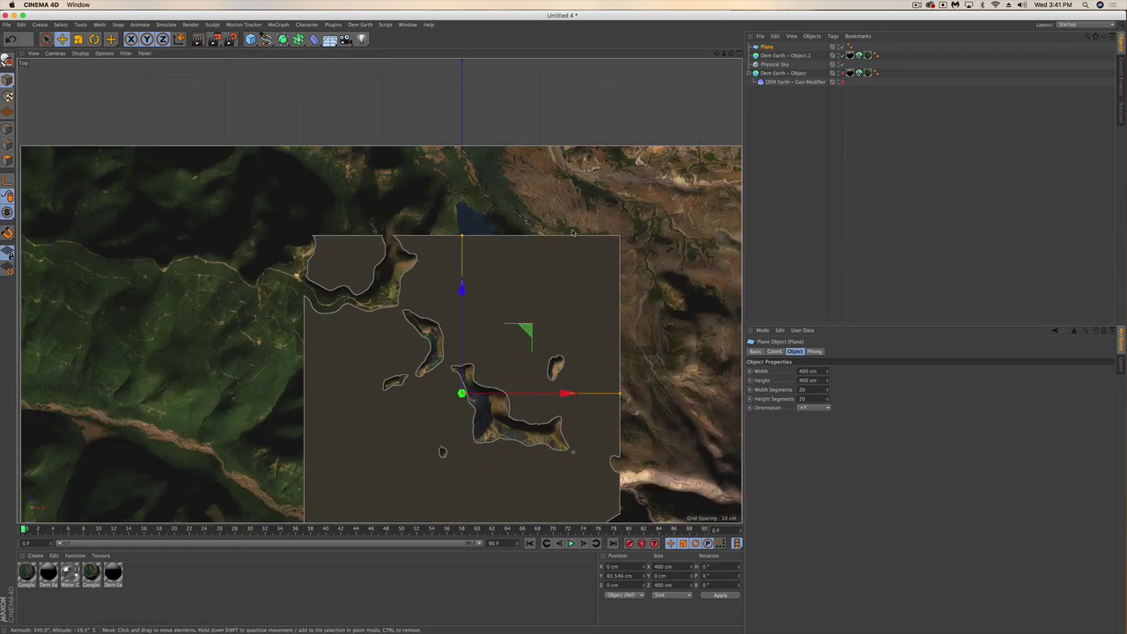
drag(511, 340, 512, 231)
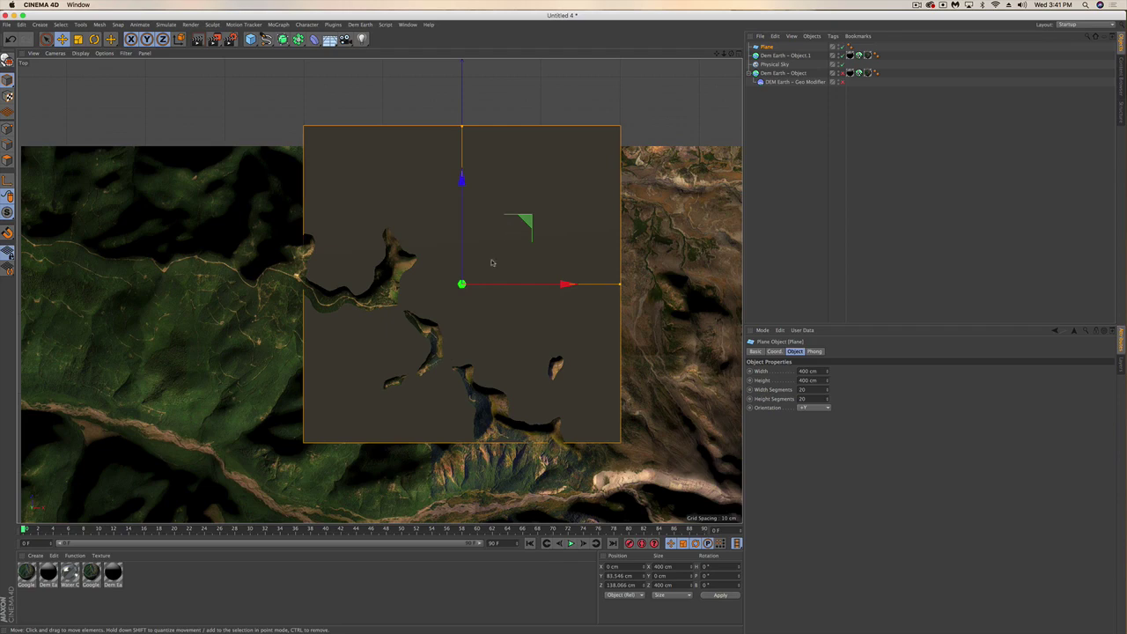
Step: Rotate the plane's heading to about 28° and shift it about 29 cm along its own X axis
key(r)
drag(440, 289, 430, 334)
key(e)
drag(554, 231, 608, 193)
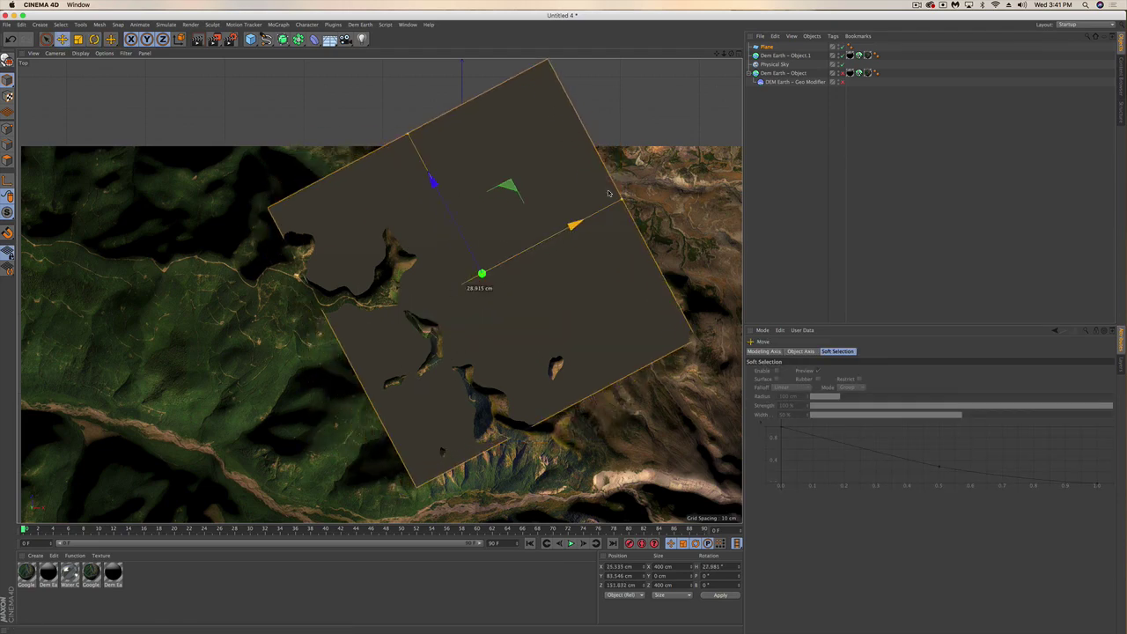
Step: Reduce the plane's width to 150 cm and its height to 173 cm
click(771, 55)
click(768, 48)
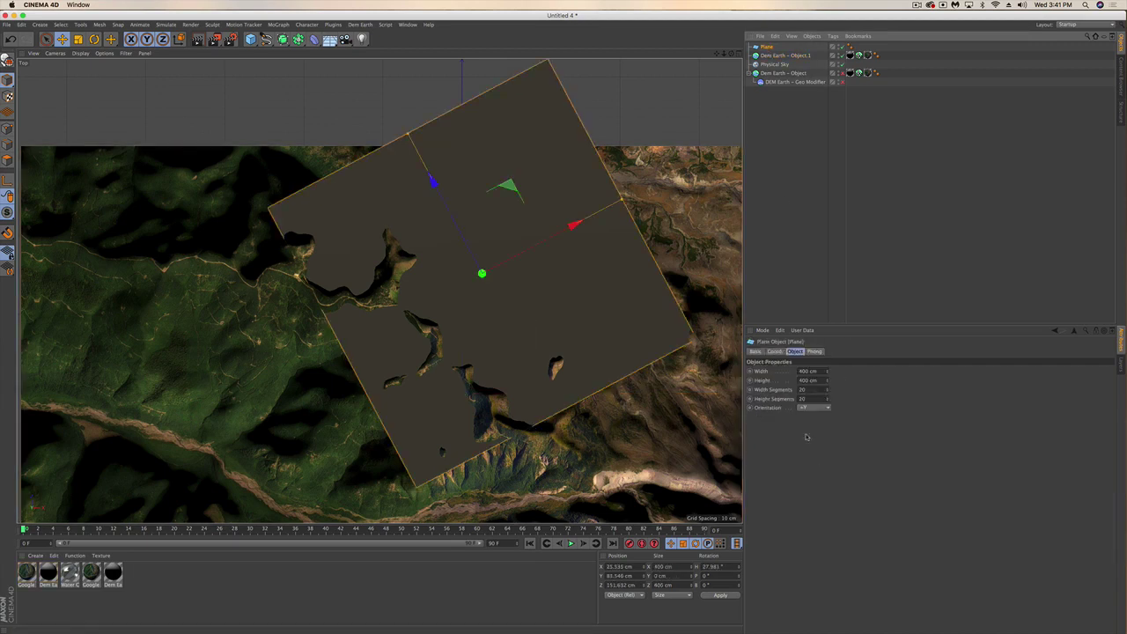
click(827, 373)
drag(827, 375, 827, 376)
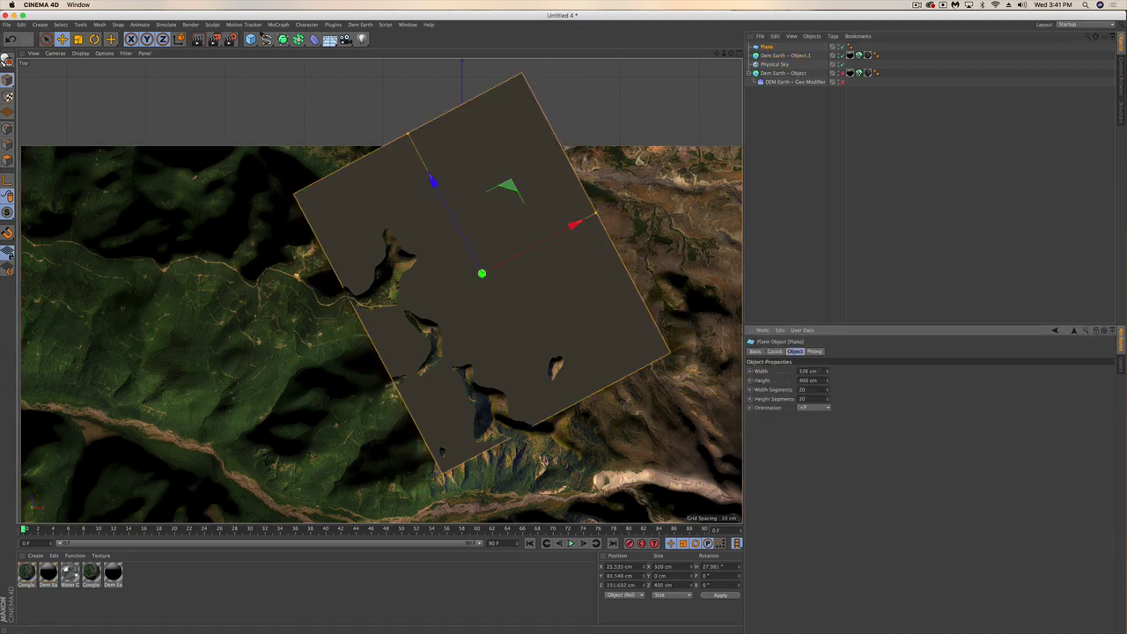
key(Return)
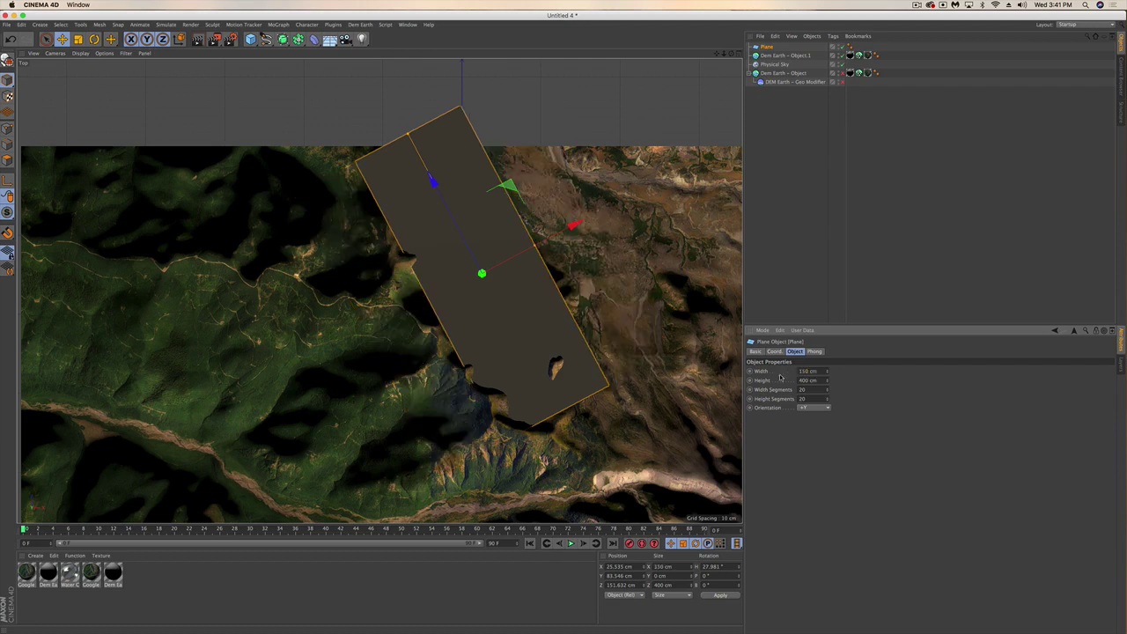
drag(827, 384, 827, 380)
Step: Position the resized plane over the lake at about X 33 cm and Z 166 cm, and lower it to about Y 54 cm
drag(574, 225, 583, 220)
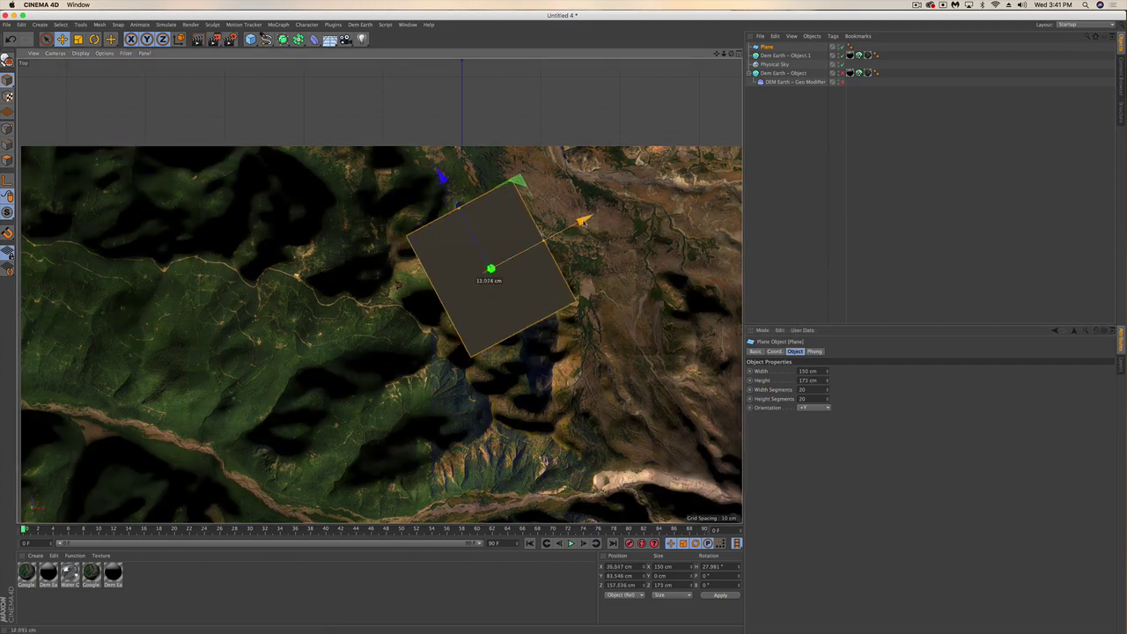
drag(440, 174, 436, 167)
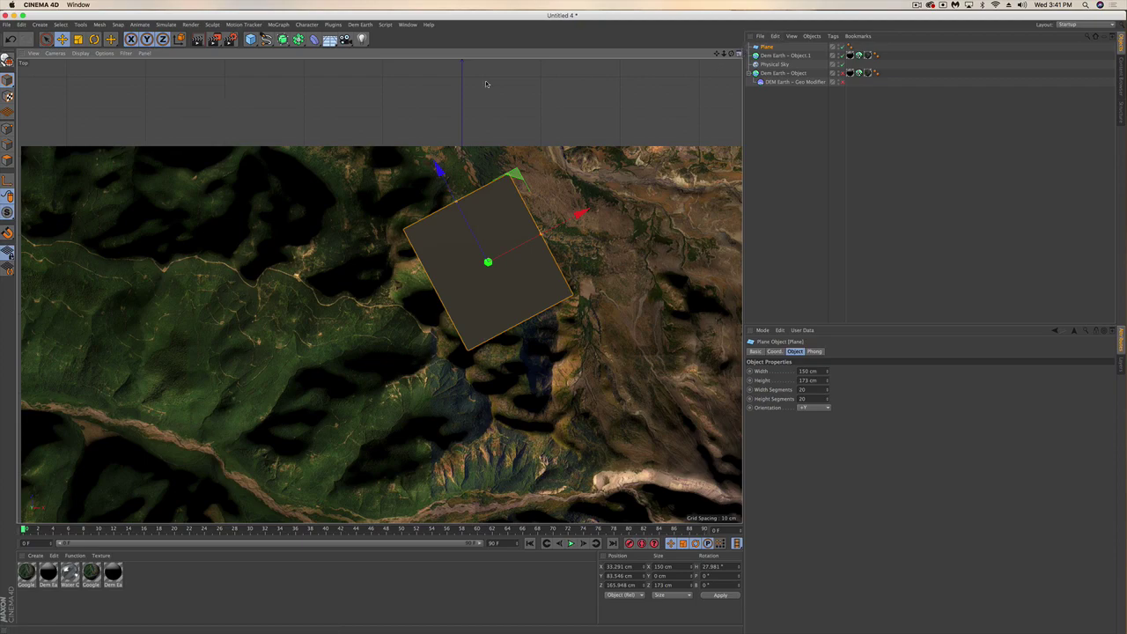
middle_click(486, 84)
middle_click(375, 66)
scroll(475, 244, down, 5)
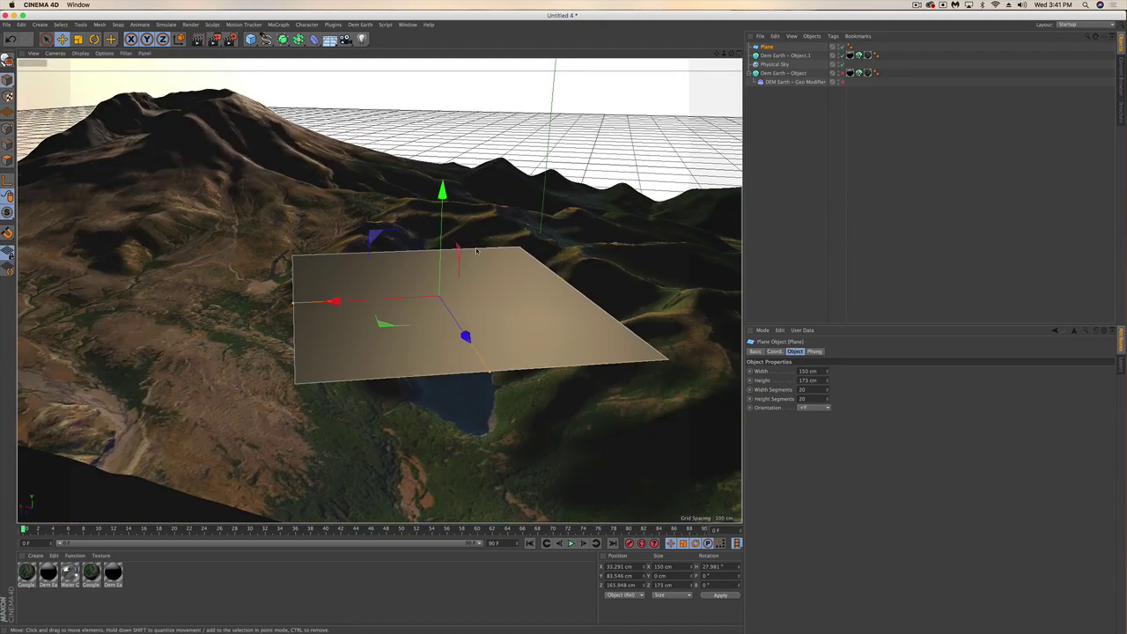
drag(442, 192, 441, 246)
scroll(449, 425, up, 5)
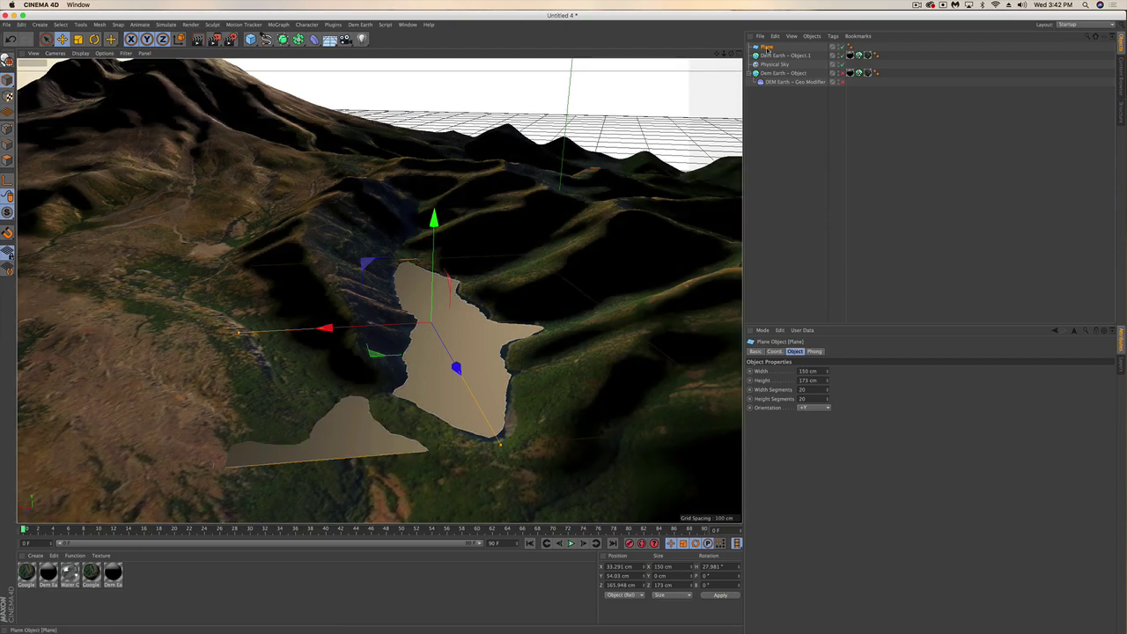
Step: Set the plane's width and height segments to 200 and add a Displacer deformer as its child
double_click(802, 389)
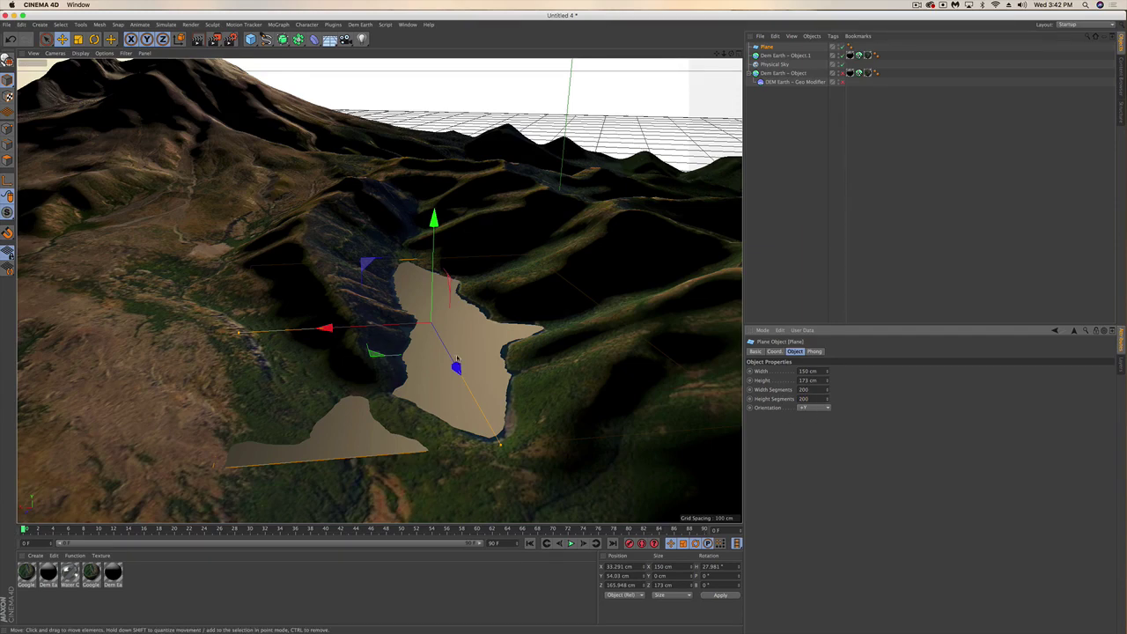
drag(313, 38, 357, 144)
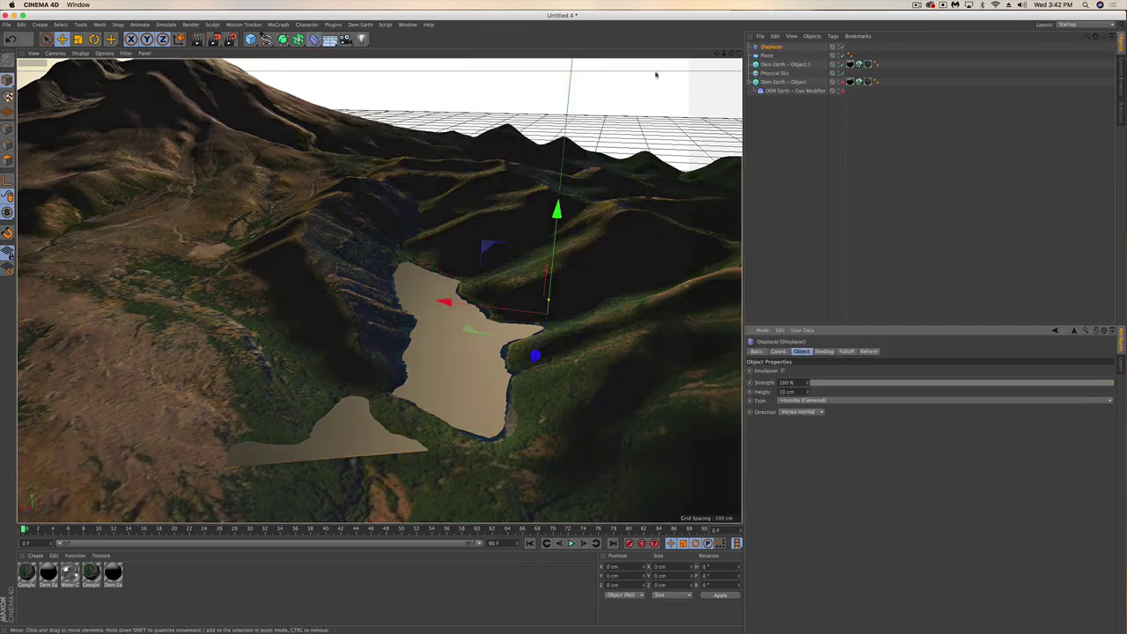
drag(769, 55, 771, 56)
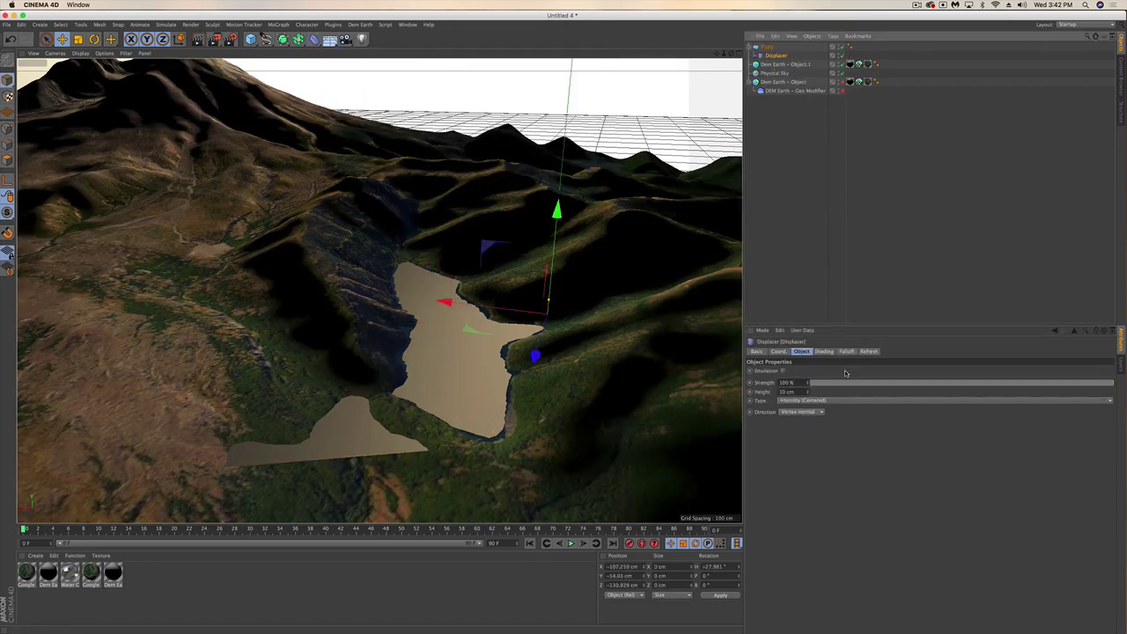
Step: Load a Noise shader into the Displacer's shading and set the noise's Global Scale to 1%
click(823, 351)
click(776, 379)
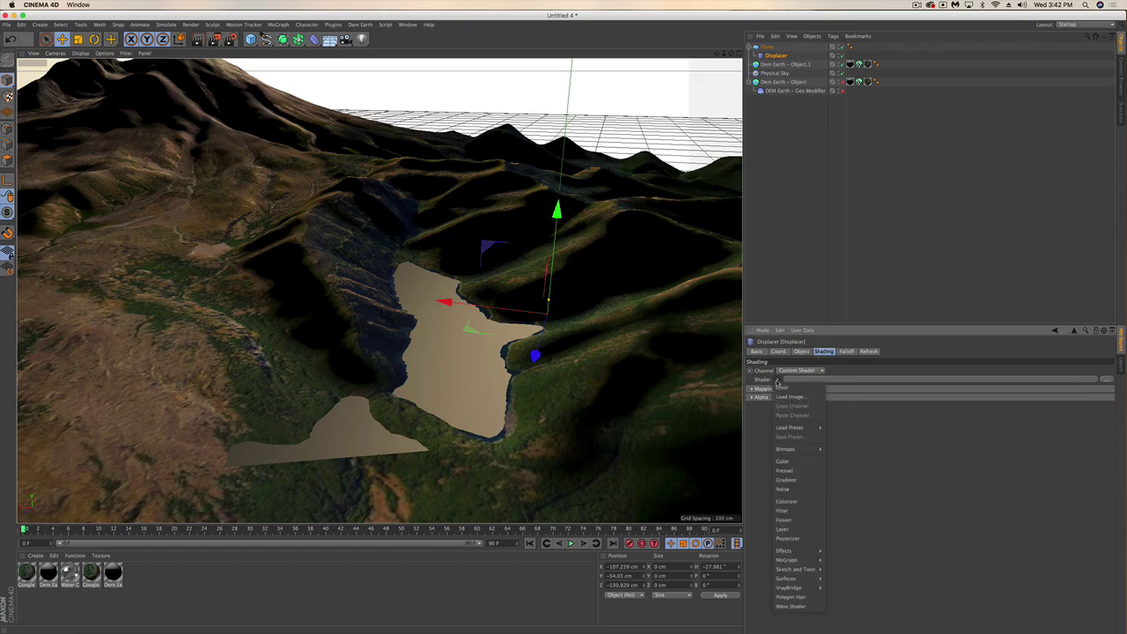
click(803, 494)
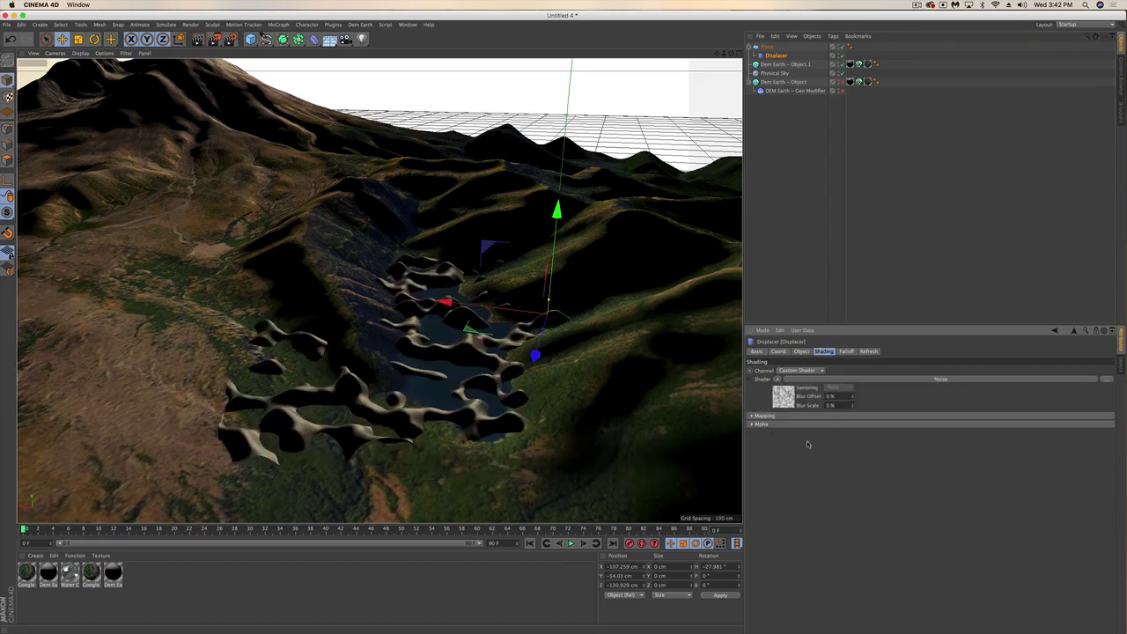
click(787, 398)
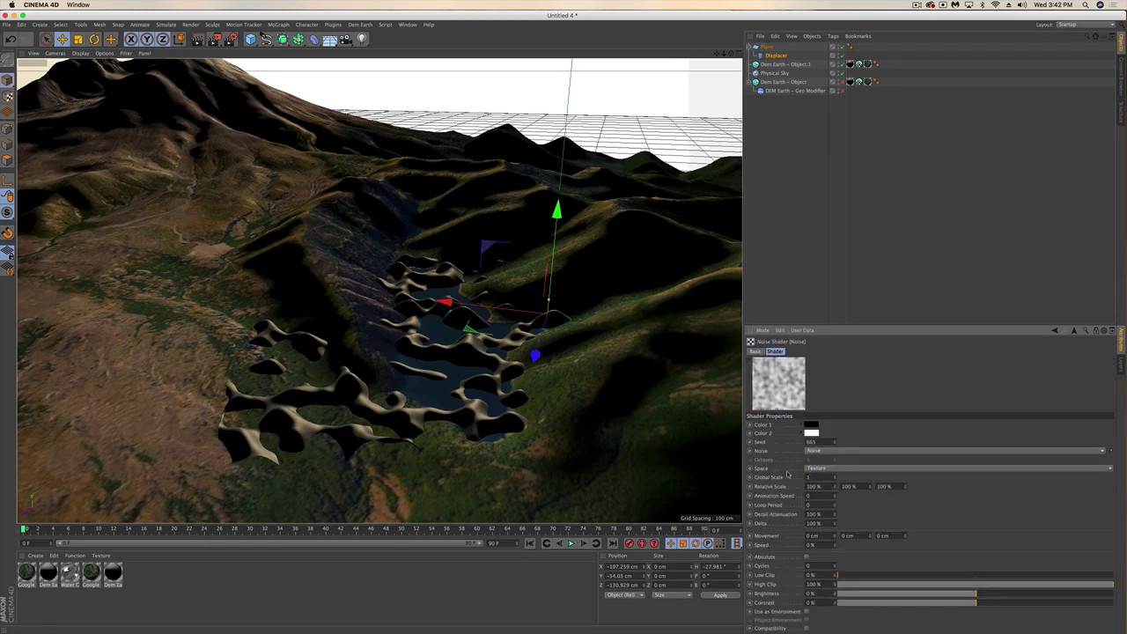
text(1)
key(Return)
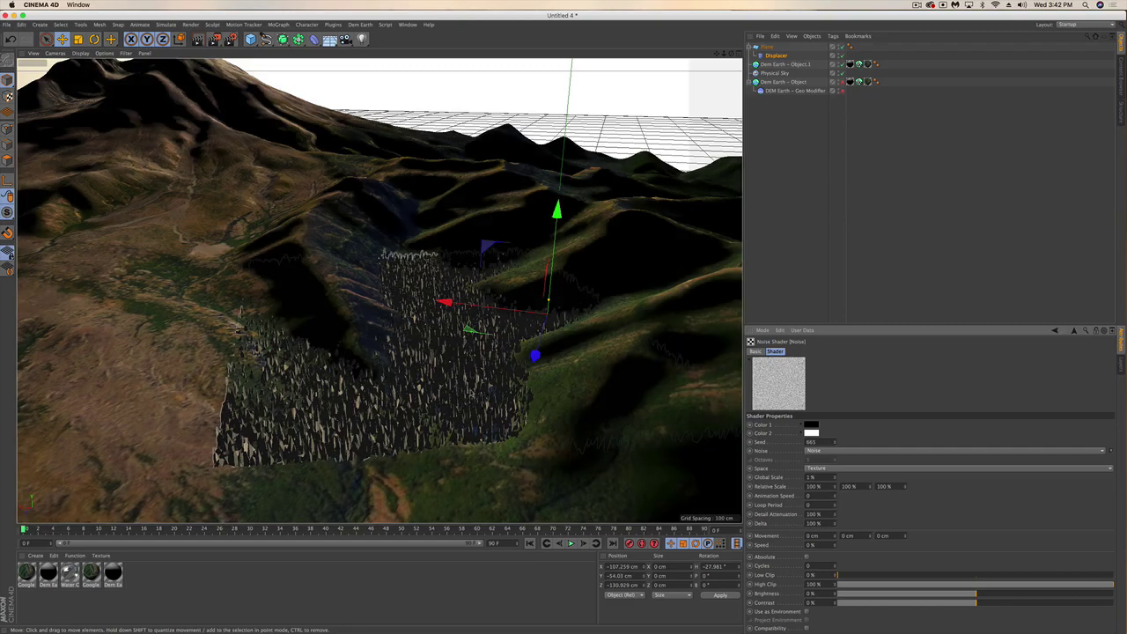
Step: Set the noise's Relative Scale to 1% on all three axes
alt+drag(471, 395, 438, 334)
scroll(473, 377, up, 4)
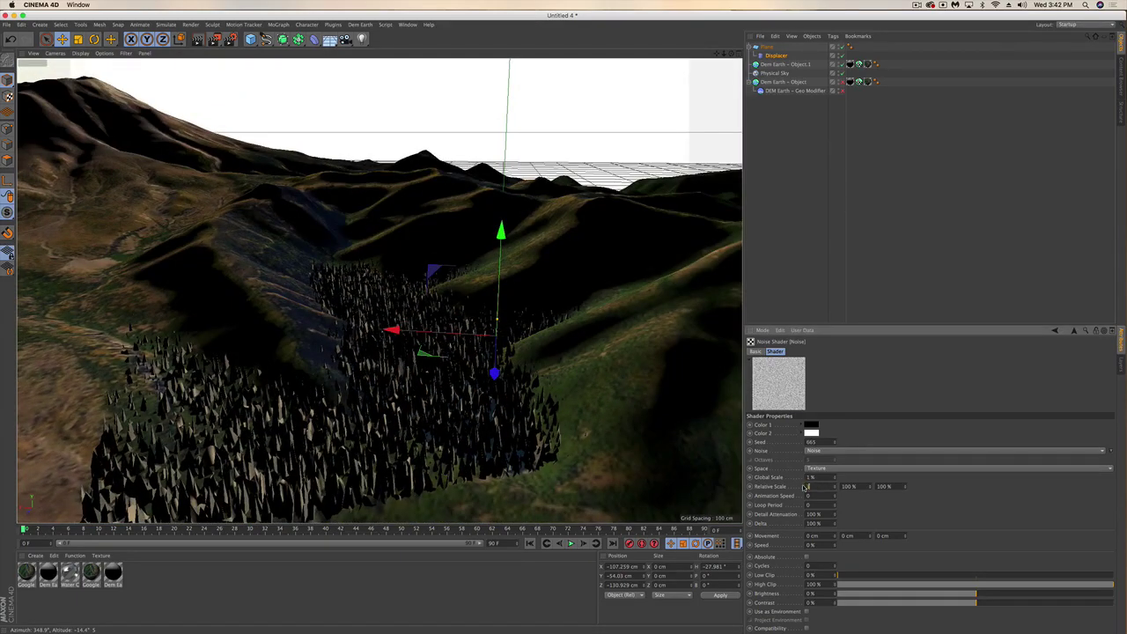
key(Return)
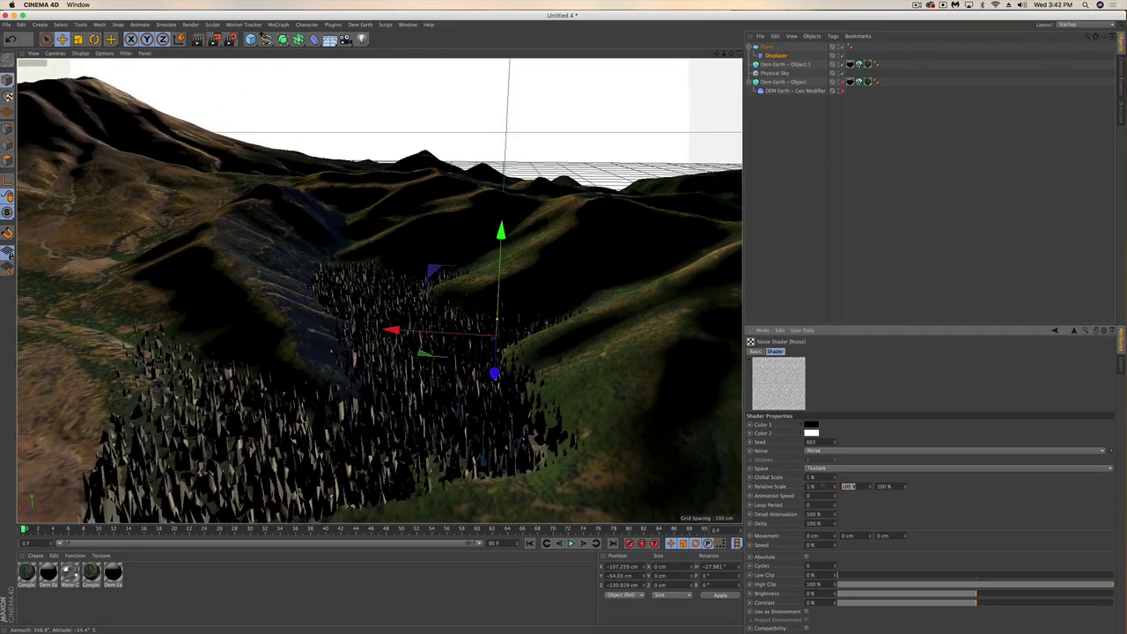
text(1)
key(Return)
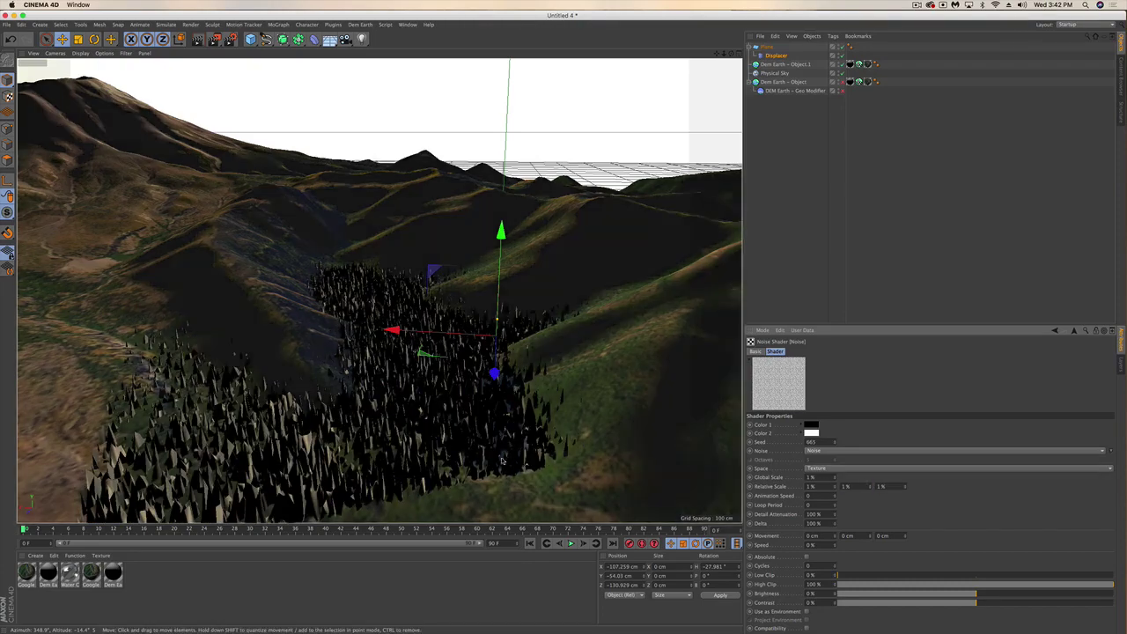
alt+drag(503, 430, 515, 466)
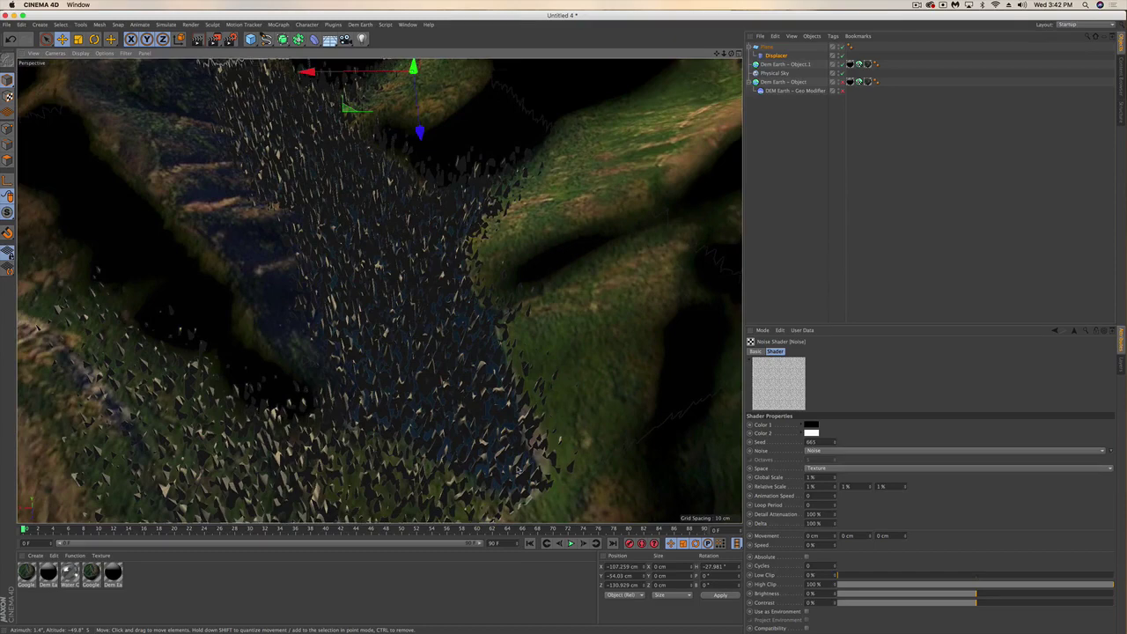
Step: Undo the last two changes to the noise shader
key(super+z)
key(super+z)
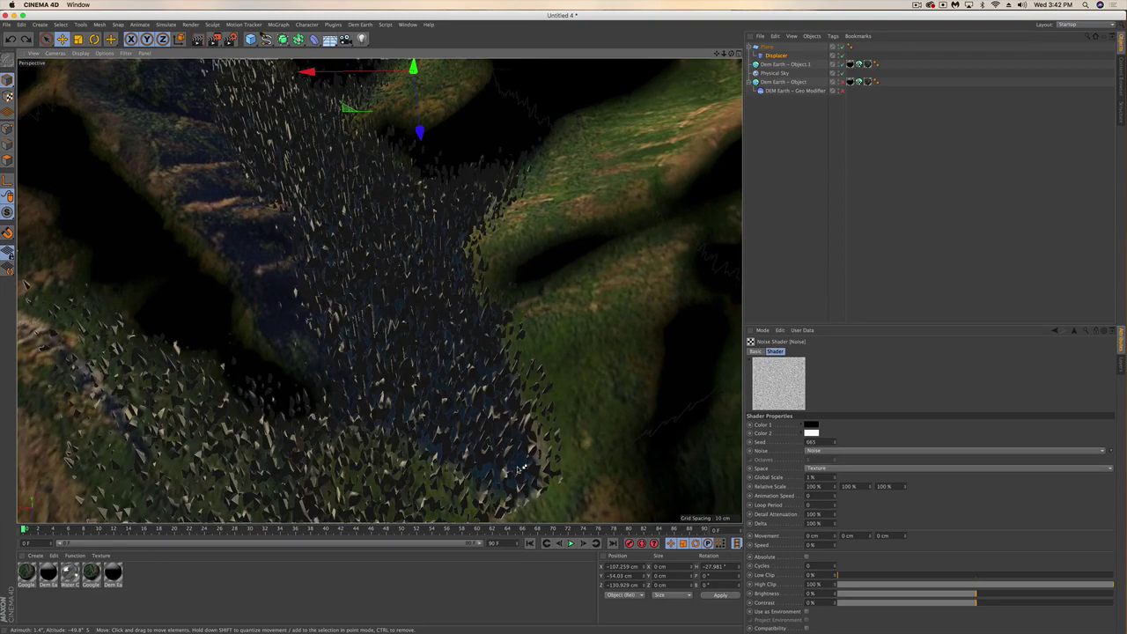
alt+drag(451, 405, 432, 335)
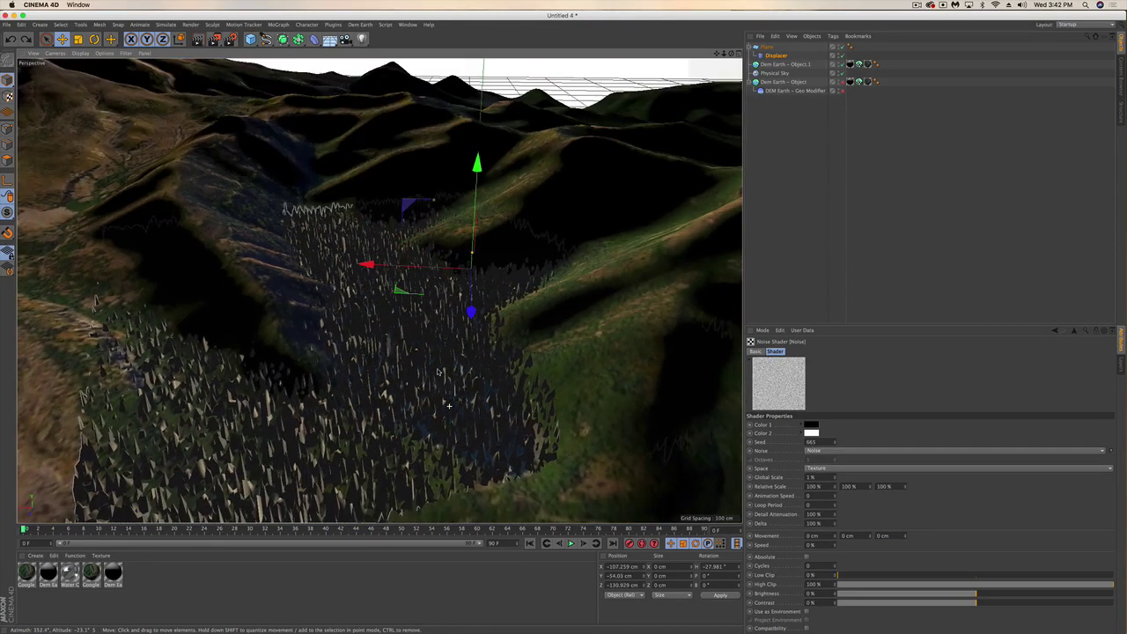
Step: Reduce the Displacer's height to 0.2 cm for fine ripples on the water plane
click(776, 57)
click(801, 351)
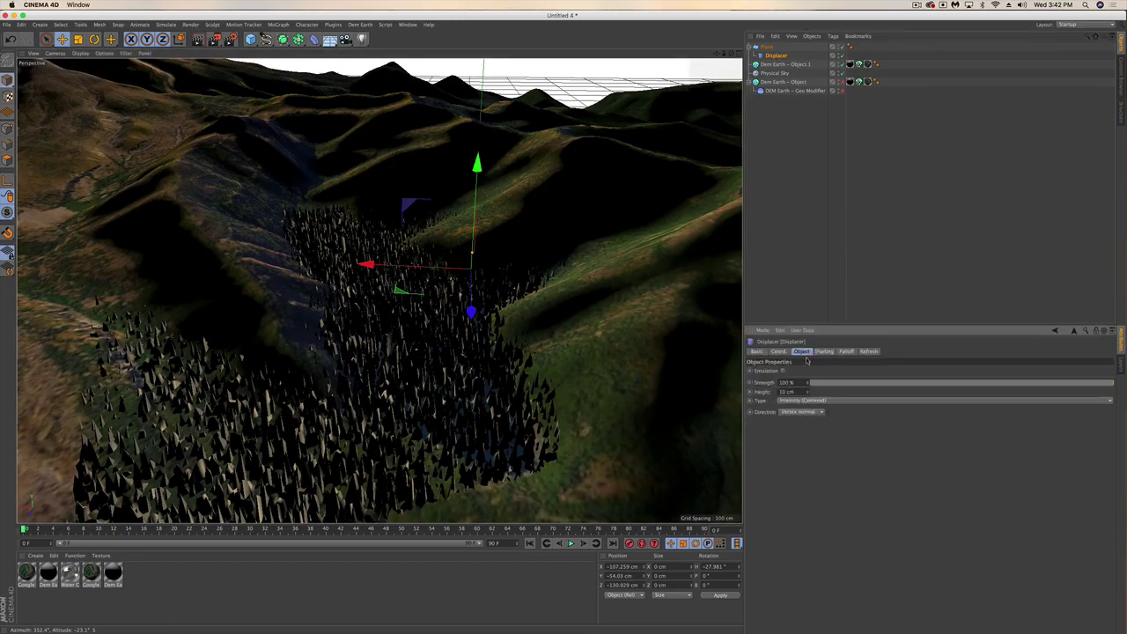
click(808, 393)
click(809, 393)
click(808, 394)
click(809, 394)
click(808, 394)
click(808, 393)
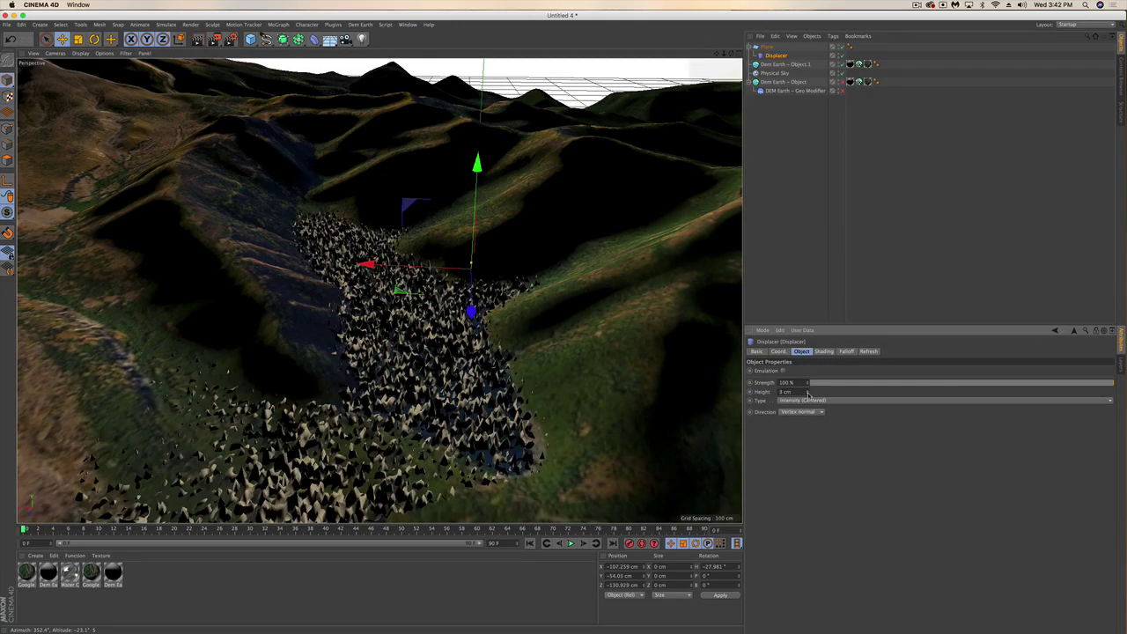
click(808, 394)
click(808, 393)
click(808, 394)
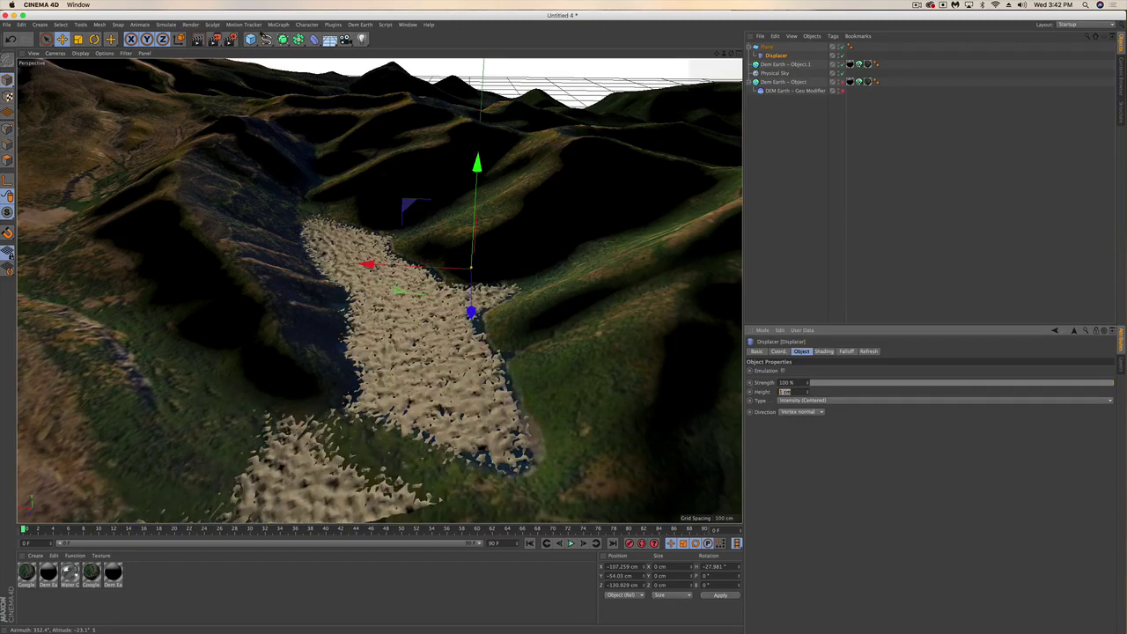
text(0.2)
key(Return)
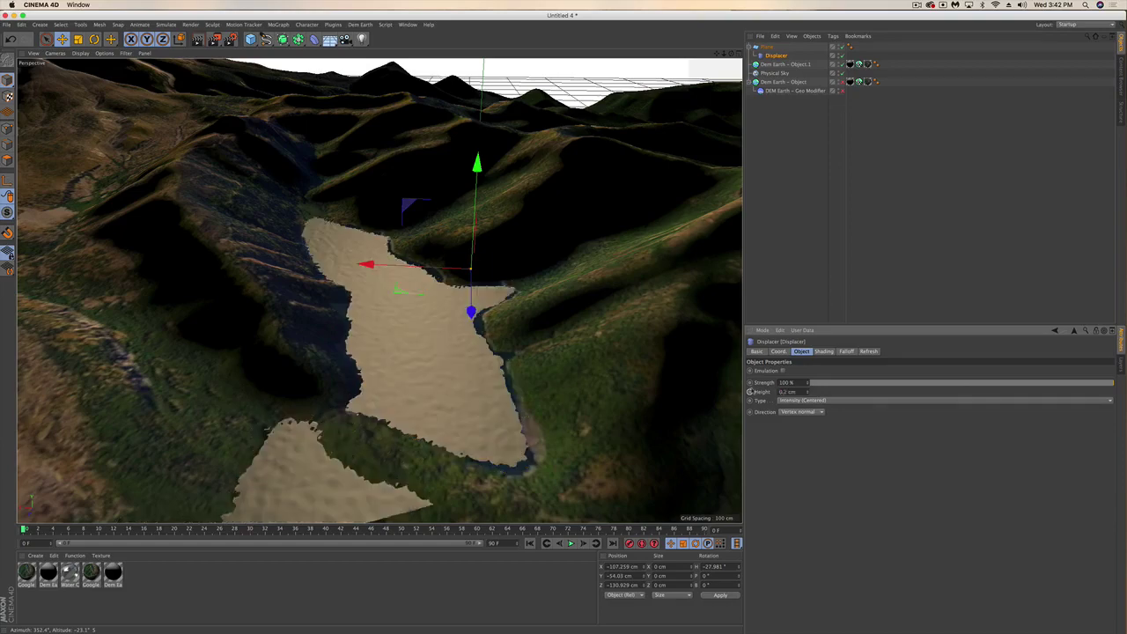
Step: Raise the water plane slightly to about Y 54.15 cm, closer to the lake's shoreline
alt+drag(379, 401, 412, 363)
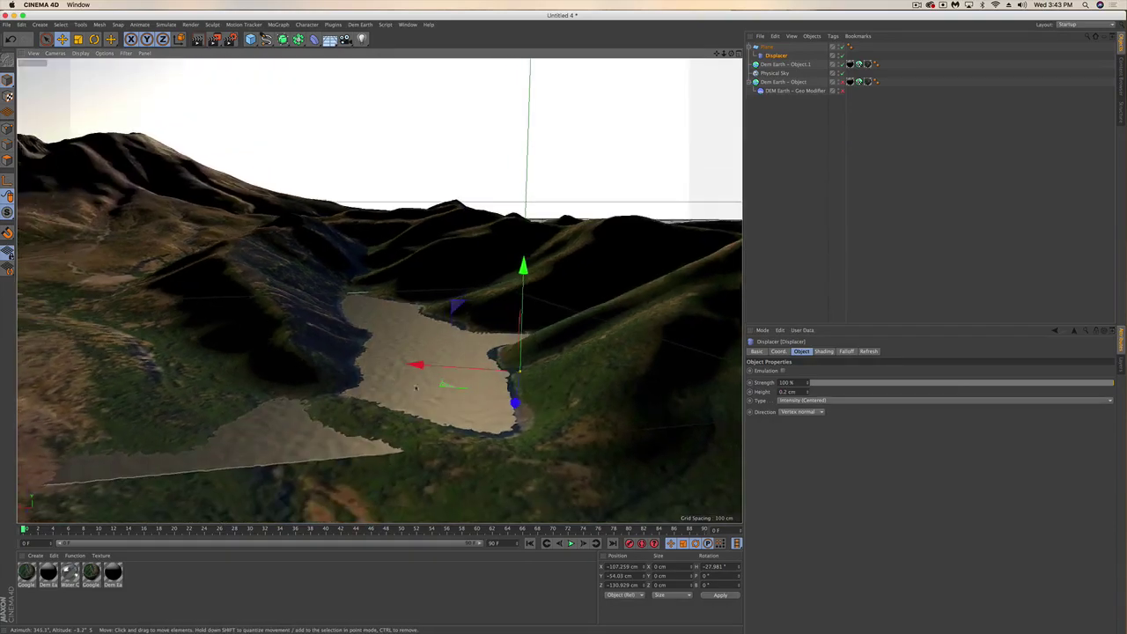
alt+right_drag(425, 391, 432, 384)
mouse_move(433, 385)
alt+mouse_down()
mouse_move(471, 391)
mouse_move(394, 393)
mouse_move(441, 392)
mouse_move(472, 411)
mouse_move(420, 406)
mouse_move(413, 388)
alt+mouse_up()
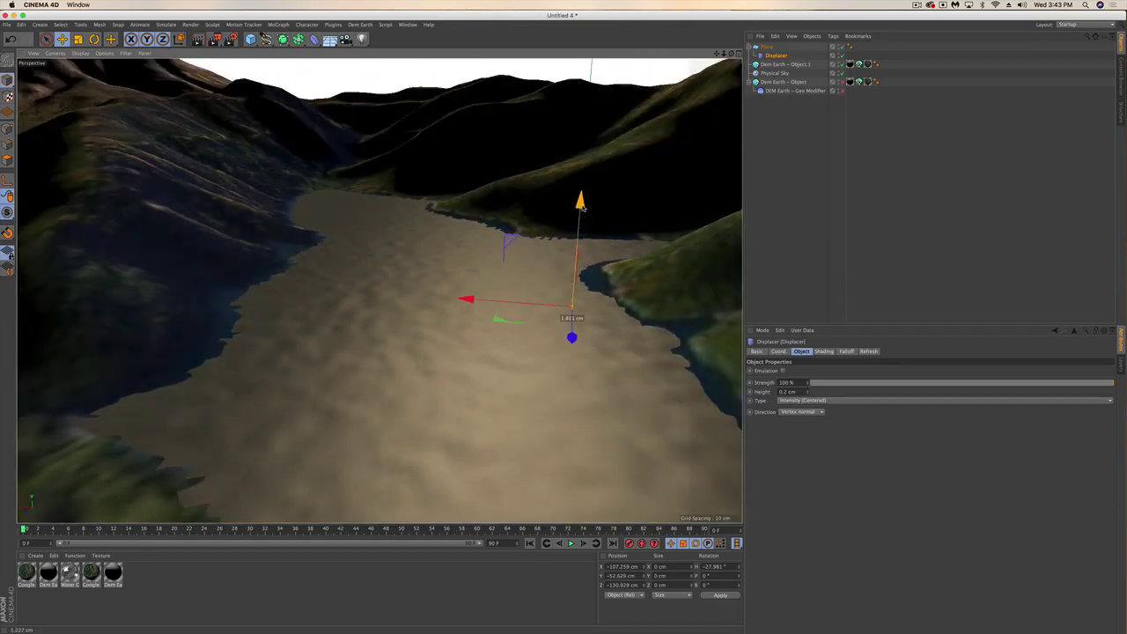
click(361, 141)
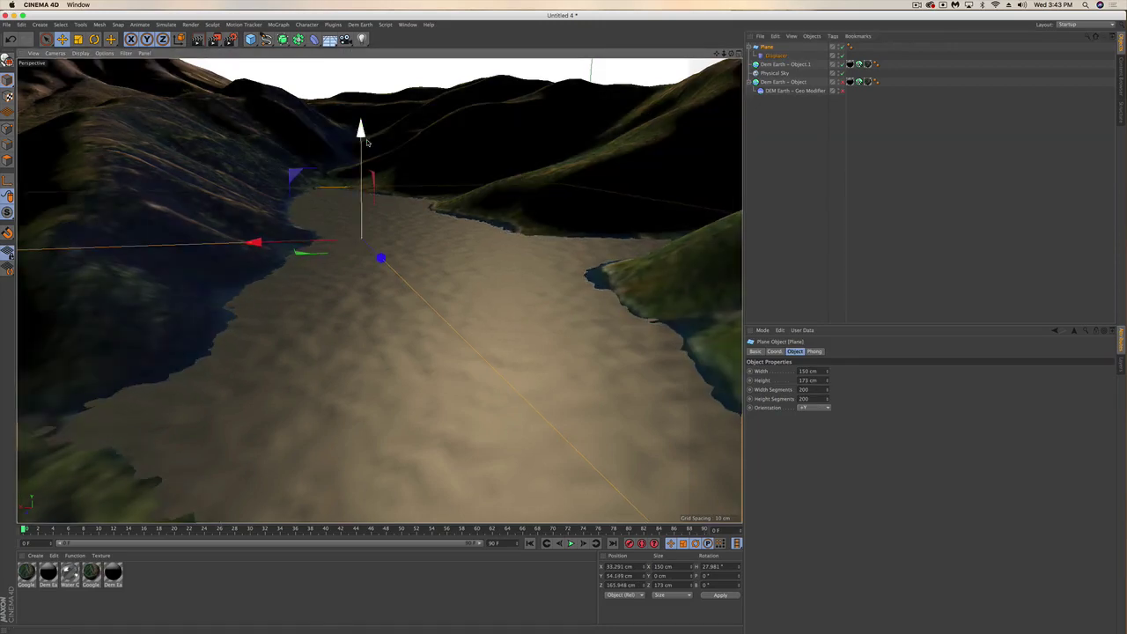
Step: Render a viewport preview of the lake with the displaced water plane from a low angle
mouse_move(480, 312)
alt+mouse_down()
mouse_move(480, 301)
mouse_move(486, 314)
alt+mouse_up()
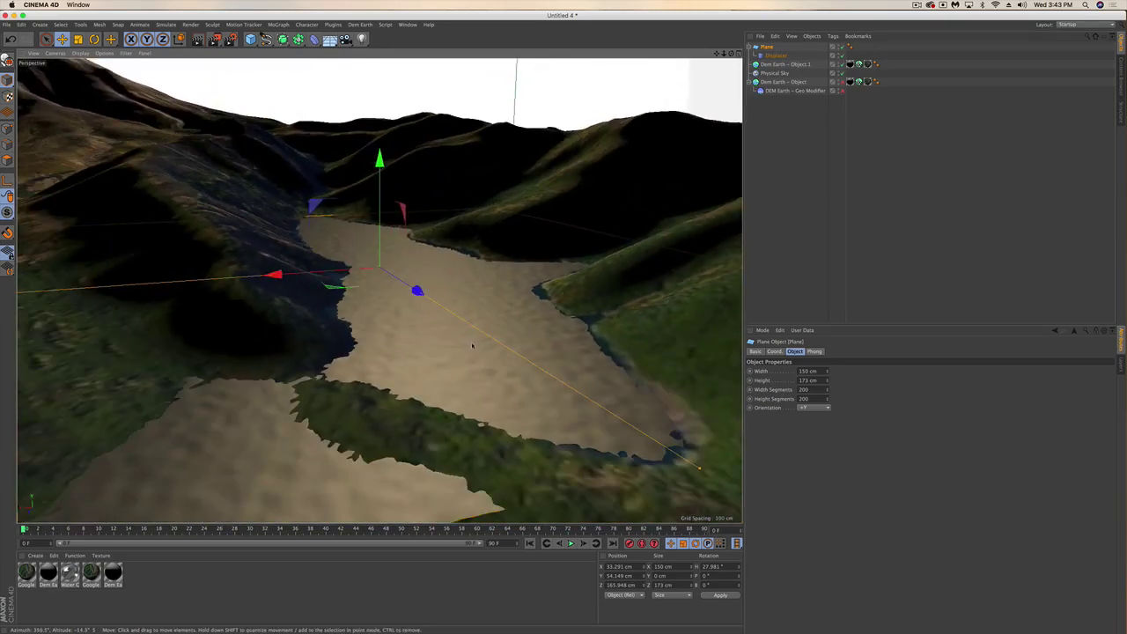
alt+drag(660, 189, 521, 304)
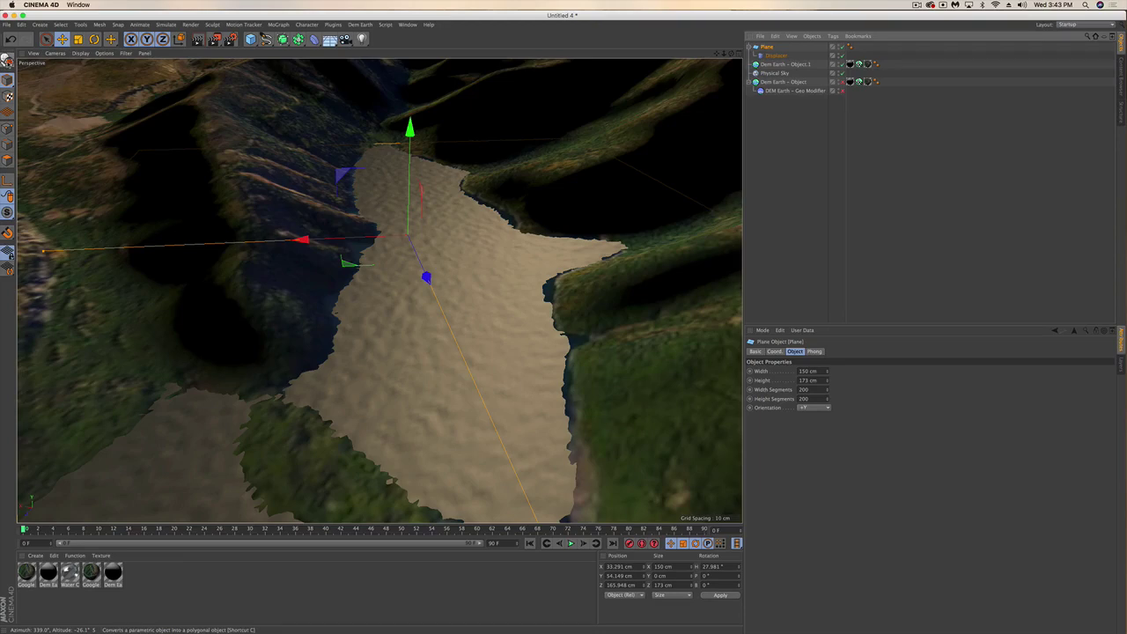
mouse_move(498, 349)
alt+mouse_down()
mouse_move(532, 304)
mouse_move(527, 280)
mouse_move(523, 290)
alt+mouse_up()
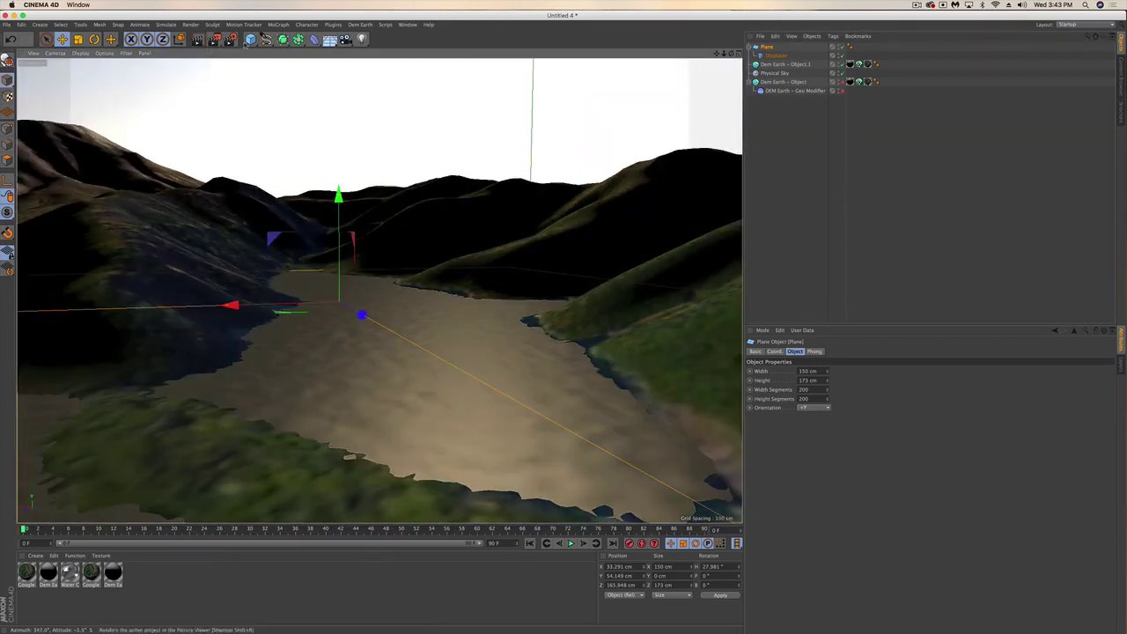
click(197, 39)
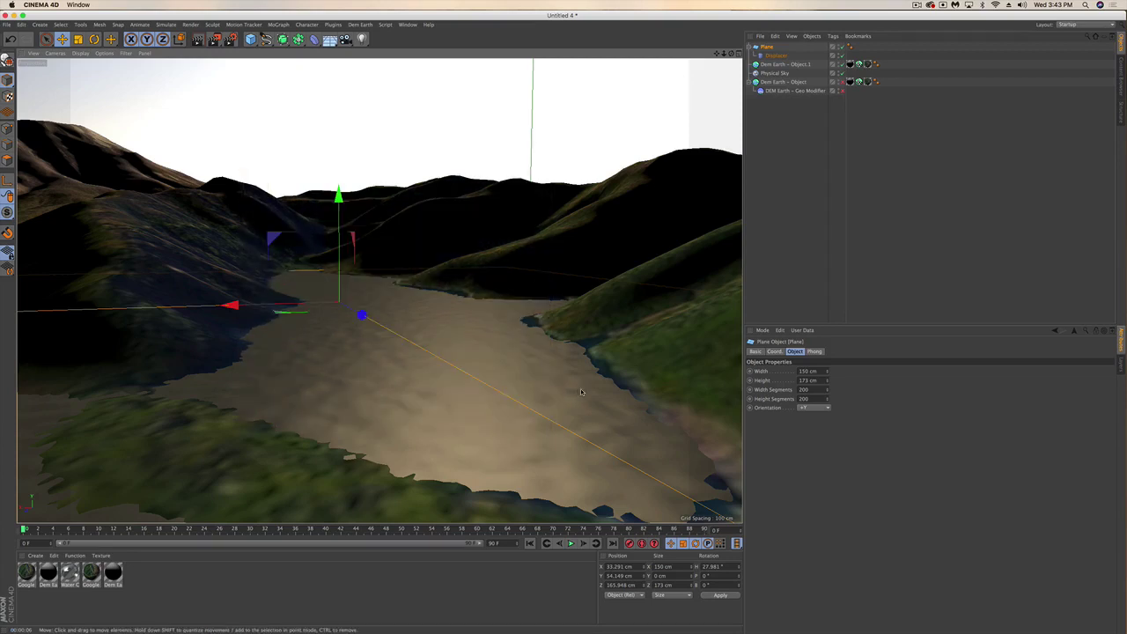
Step: Nest the water plane with its Displacer under a new Subdivision Surface and set its editor subdivision to 3
drag(282, 38, 322, 52)
drag(785, 47, 779, 50)
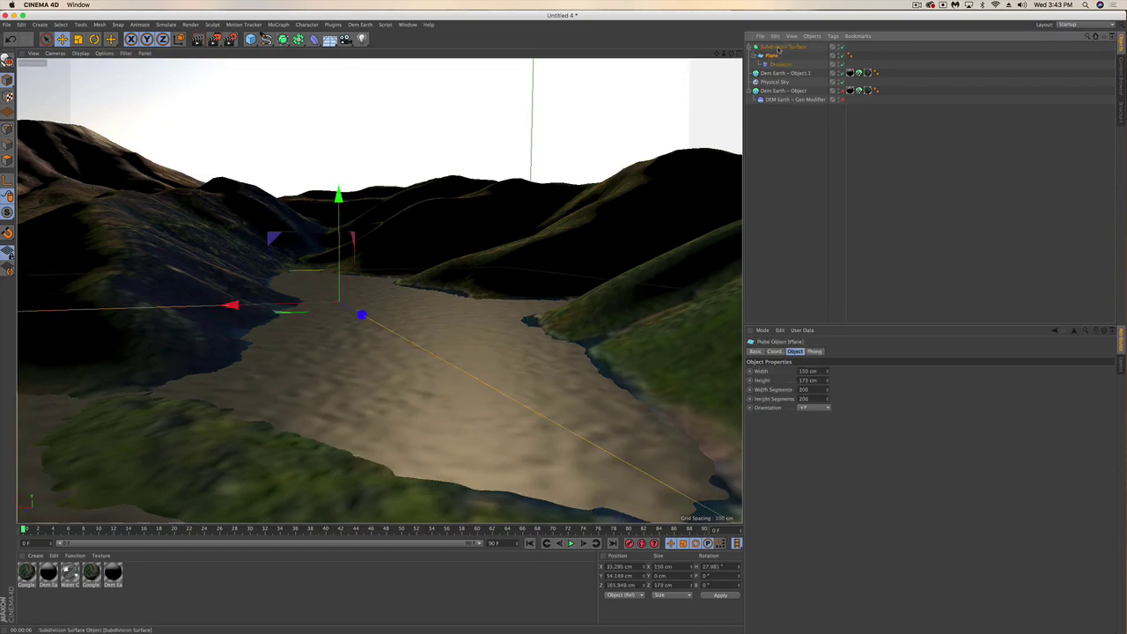
mouse_move(495, 321)
alt+mouse_down()
mouse_move(486, 359)
mouse_move(498, 331)
alt+mouse_up()
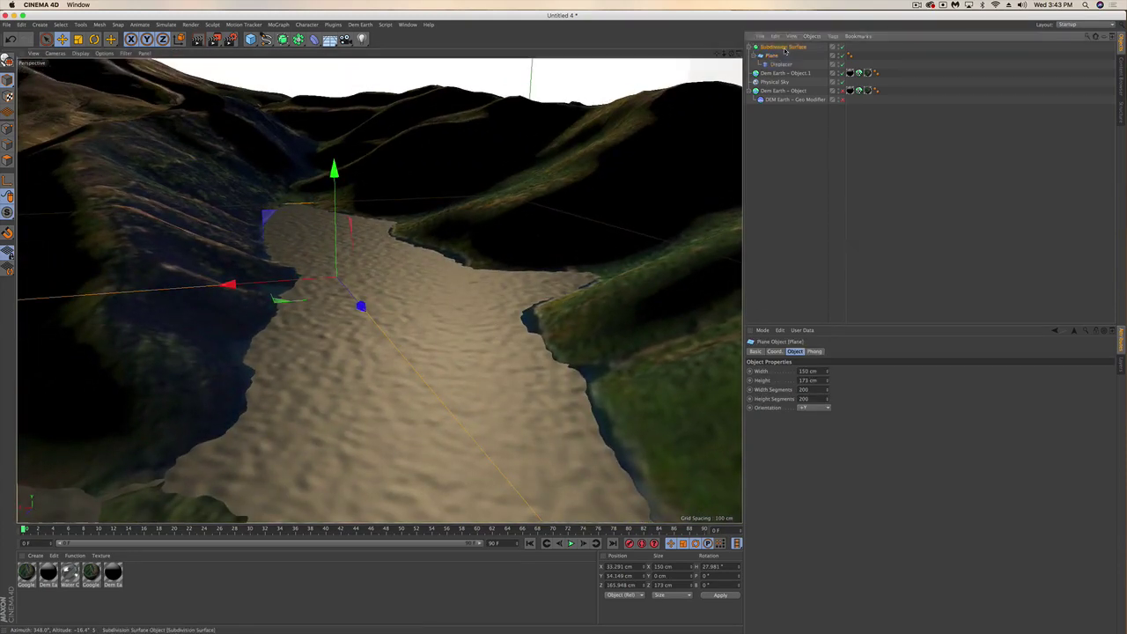
click(783, 47)
click(836, 378)
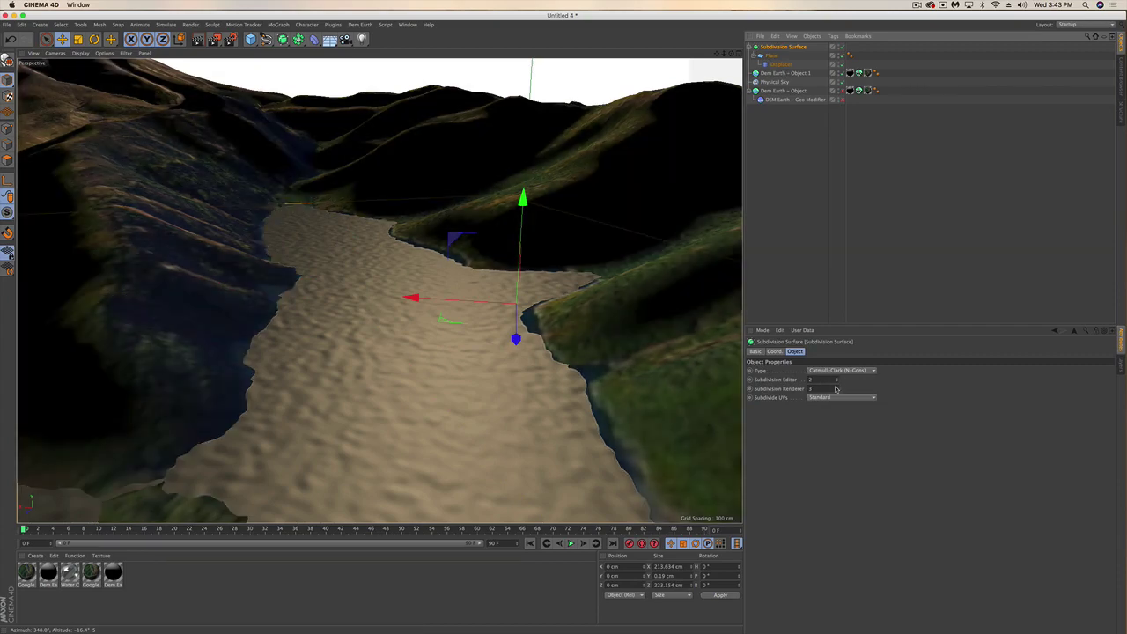
click(837, 379)
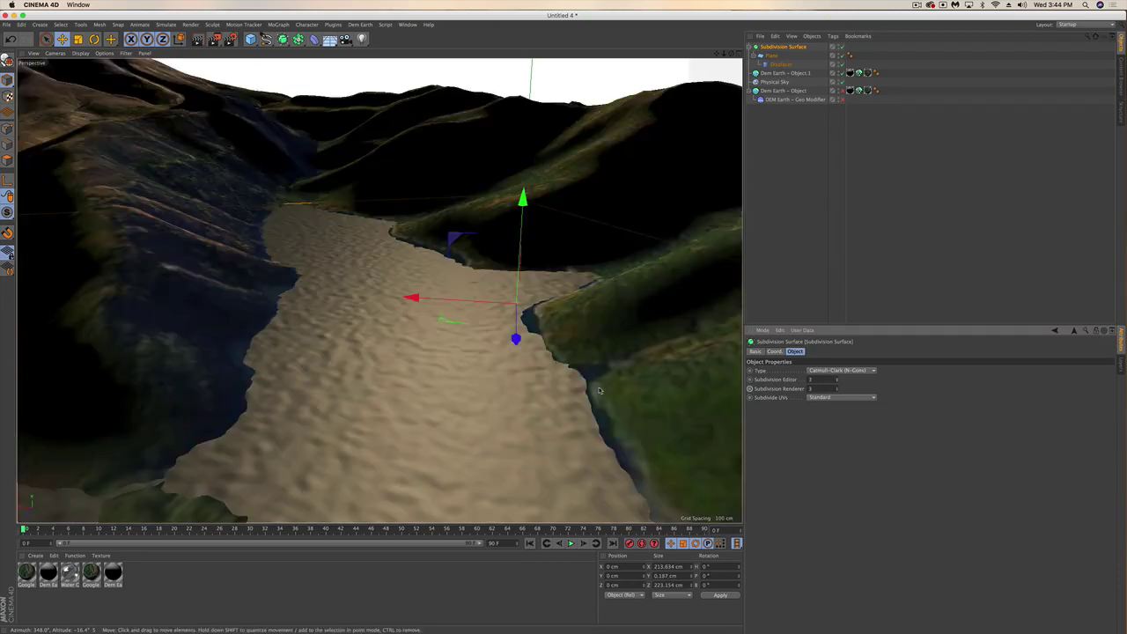
alt+drag(546, 397, 489, 382)
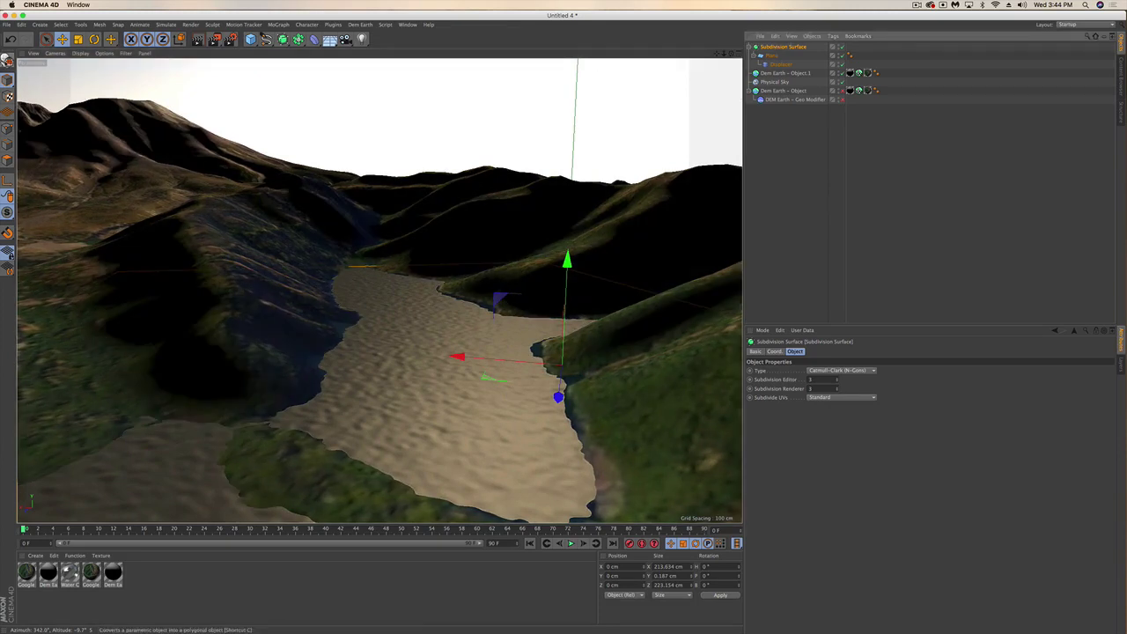
Step: Make the Subdivision Surface editable and connect it with its children into a single polygon object, deleting the originals
key(c)
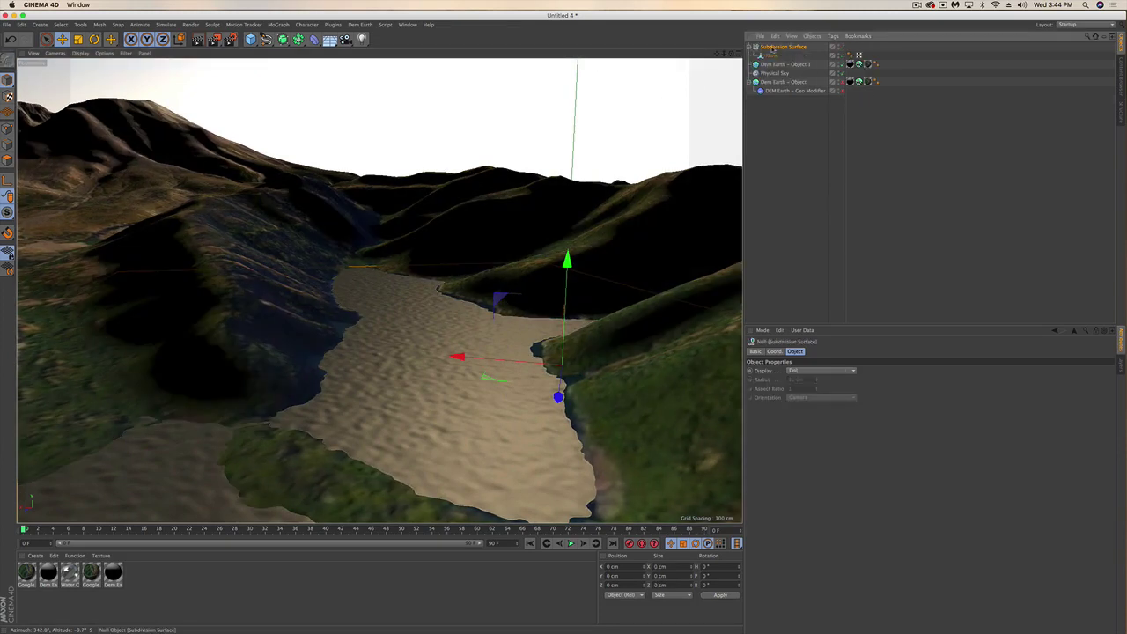
right_click(778, 50)
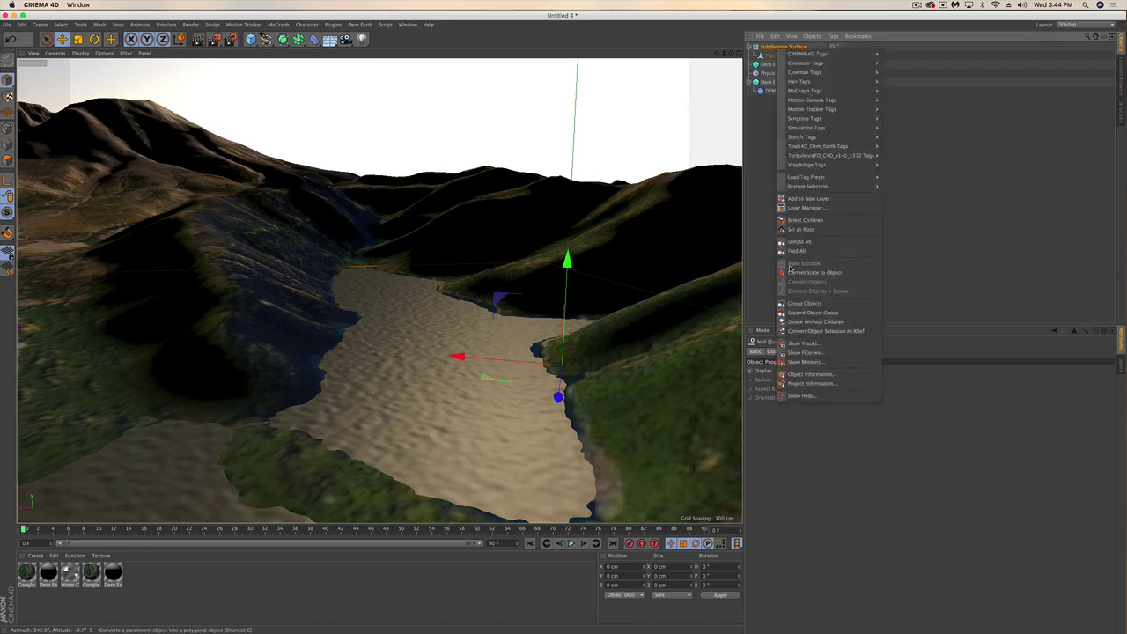
click(805, 220)
right_click(777, 50)
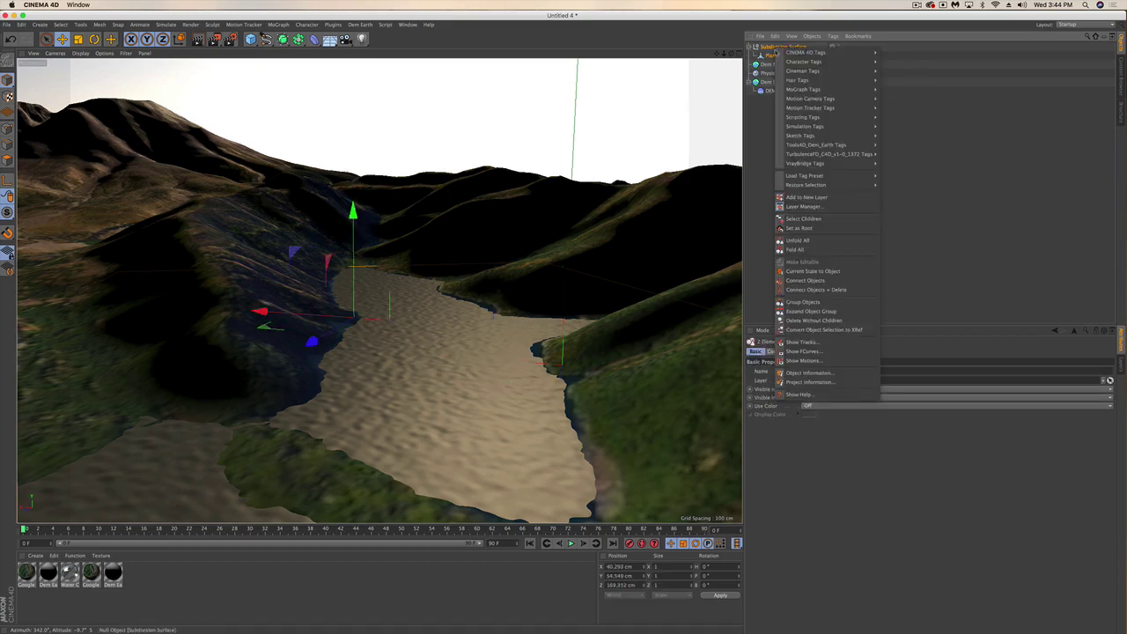
click(792, 289)
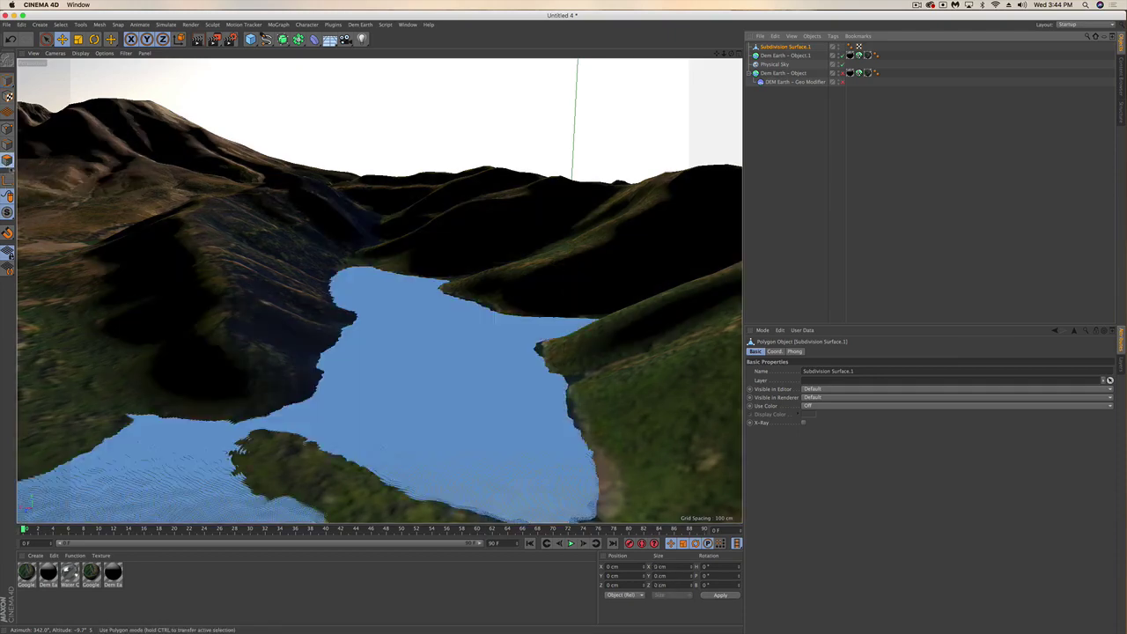
Step: Delete the surplus water polygons in the foreground valley outside the lake using Live Selection
scroll(400, 410, up, 3)
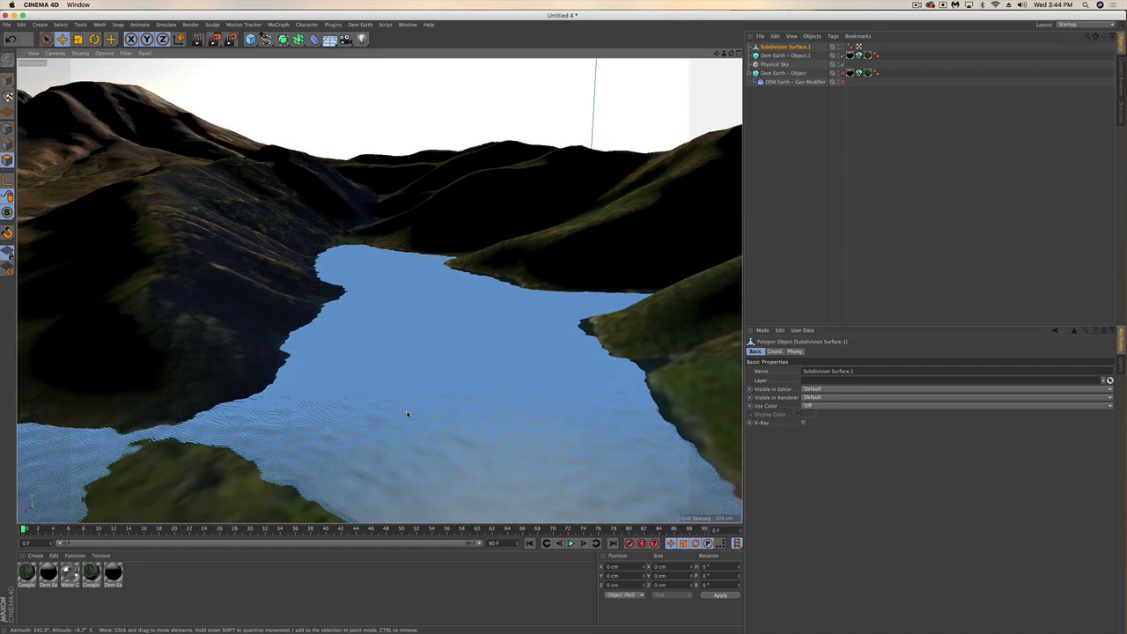
scroll(418, 414, up, 2)
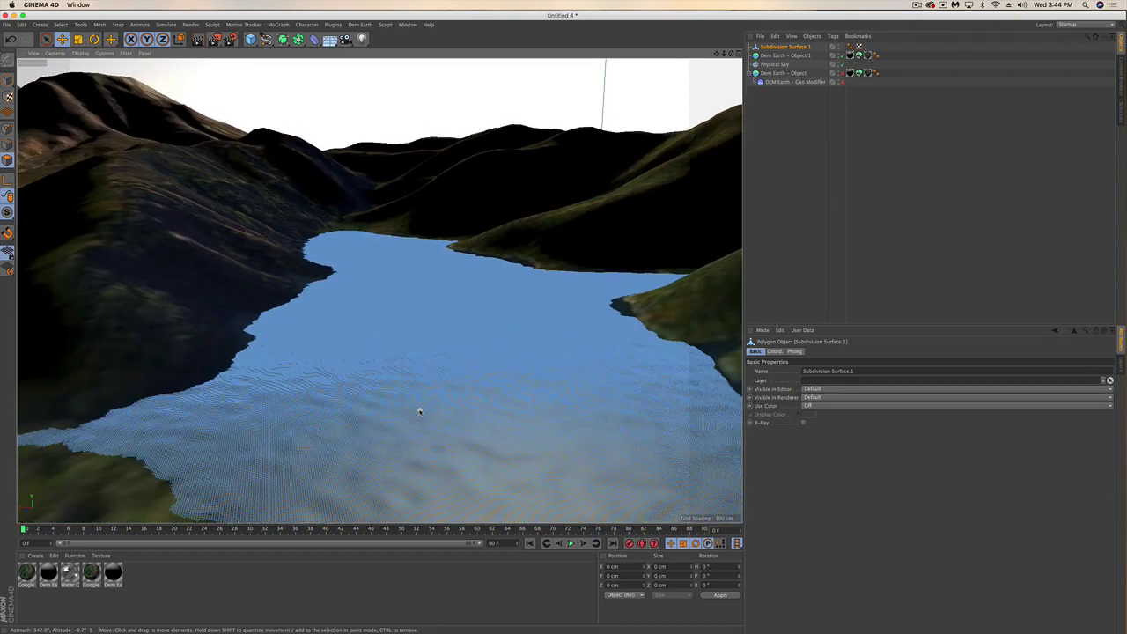
scroll(419, 411, up, 3)
scroll(419, 411, up, 3)
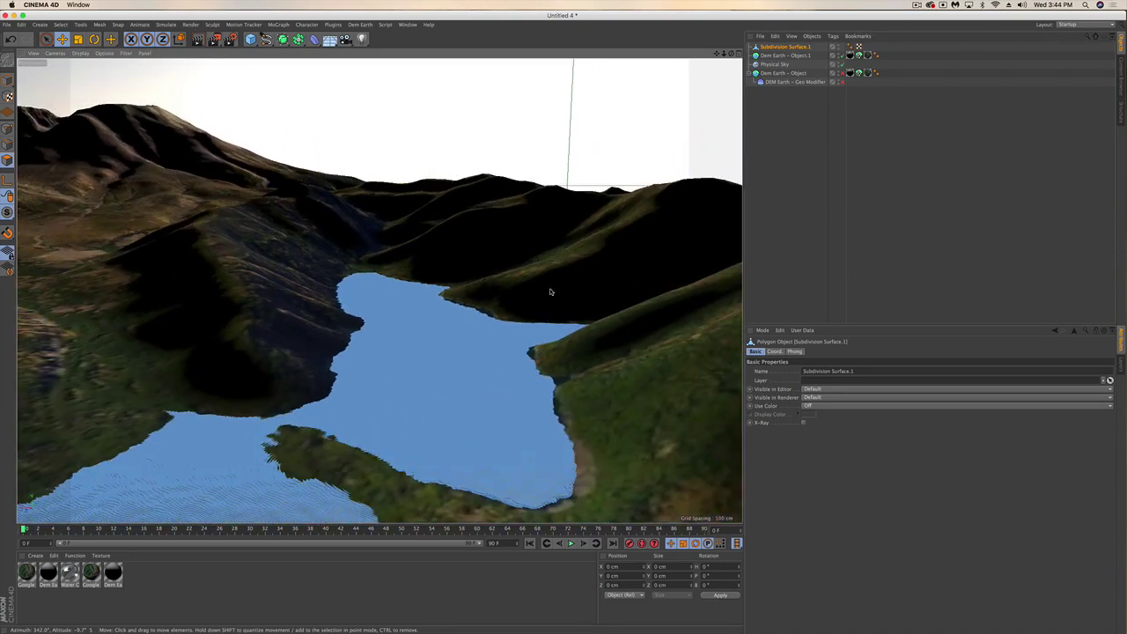
scroll(474, 344, down, 3)
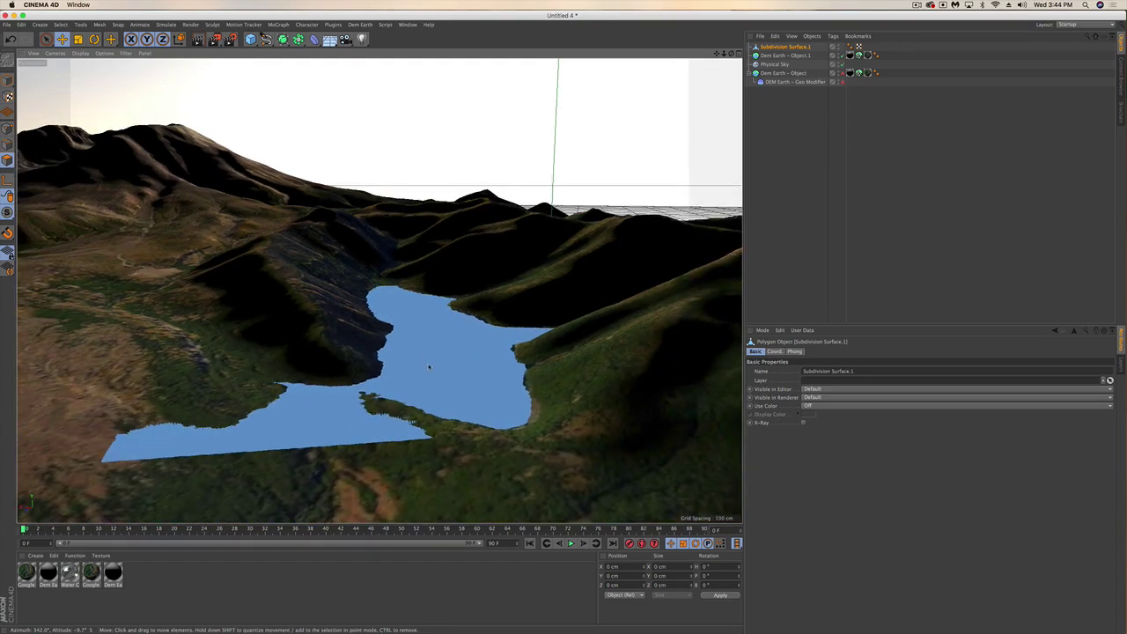
scroll(430, 368, up, 5)
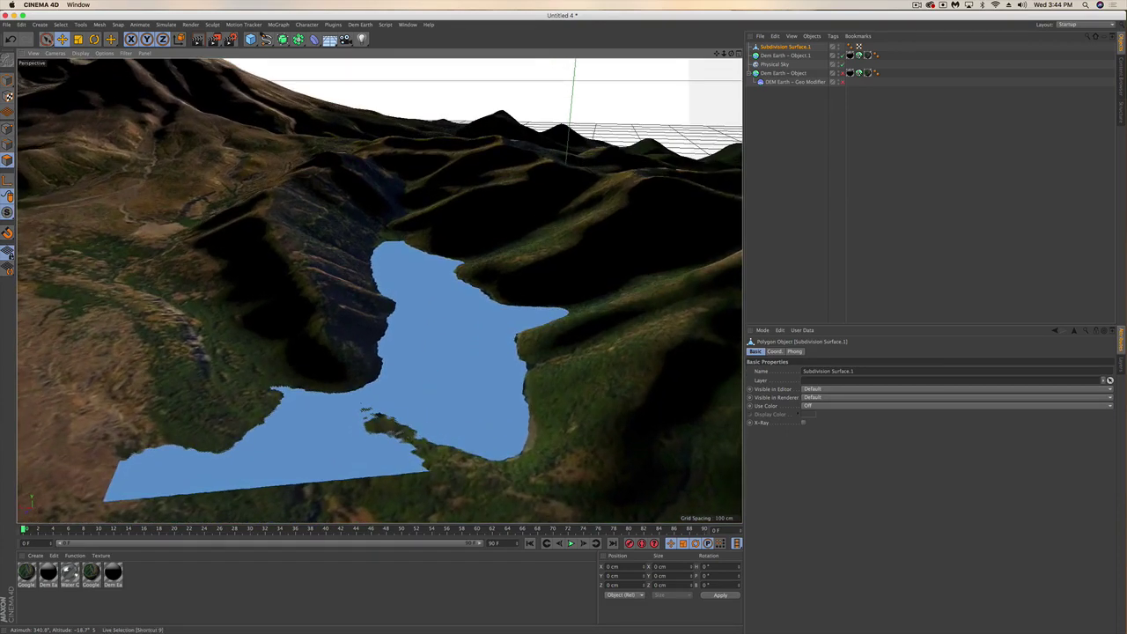
click(47, 39)
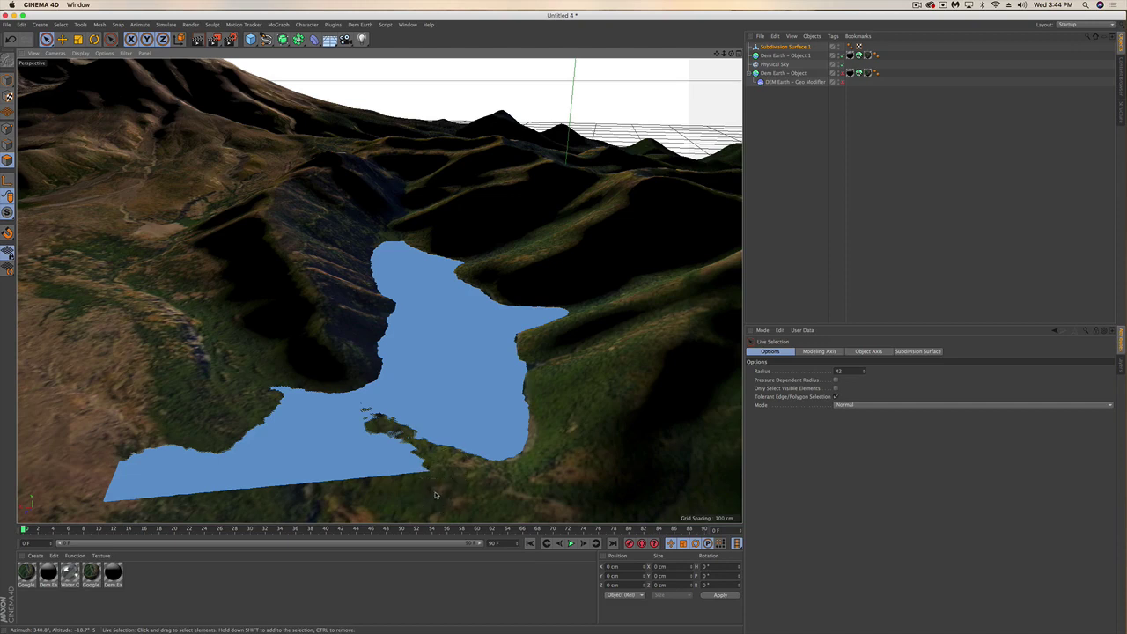
mouse_move(382, 444)
mouse_down()
mouse_move(300, 388)
mouse_move(130, 475)
mouse_move(124, 497)
mouse_move(216, 465)
mouse_move(198, 462)
mouse_move(268, 395)
mouse_move(229, 479)
mouse_move(372, 475)
mouse_move(363, 458)
mouse_move(290, 438)
mouse_move(282, 451)
mouse_move(296, 461)
mouse_move(352, 464)
mouse_up()
key(Delete)
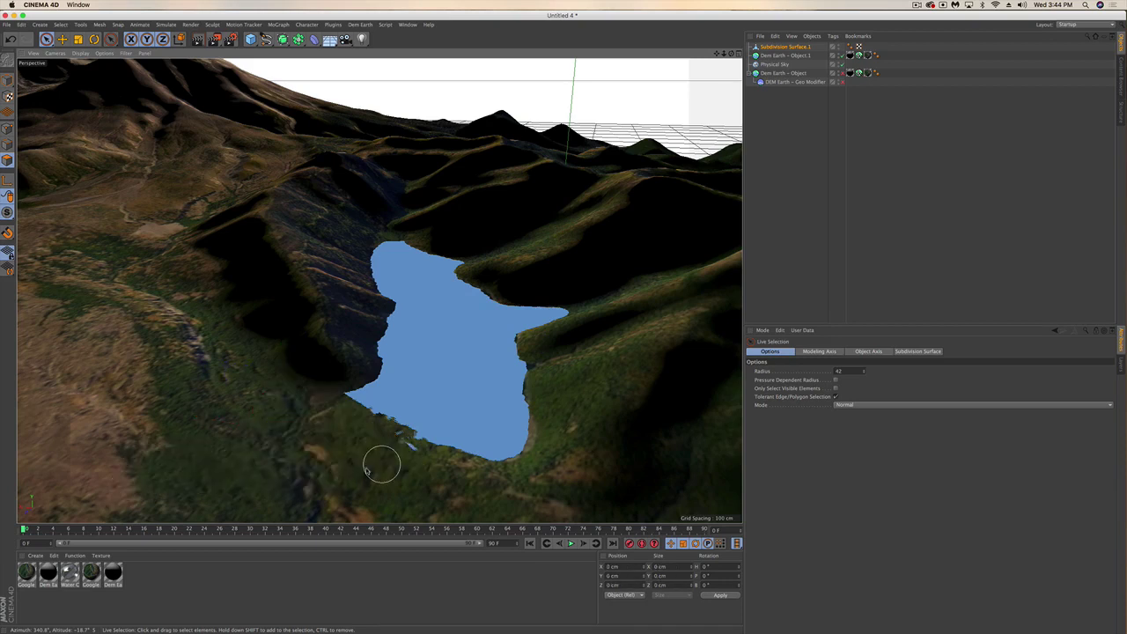
Step: Remove the remaining stray water polygons along the lake's near shore and at its pointed near corner
drag(390, 448, 393, 446)
key(Delete)
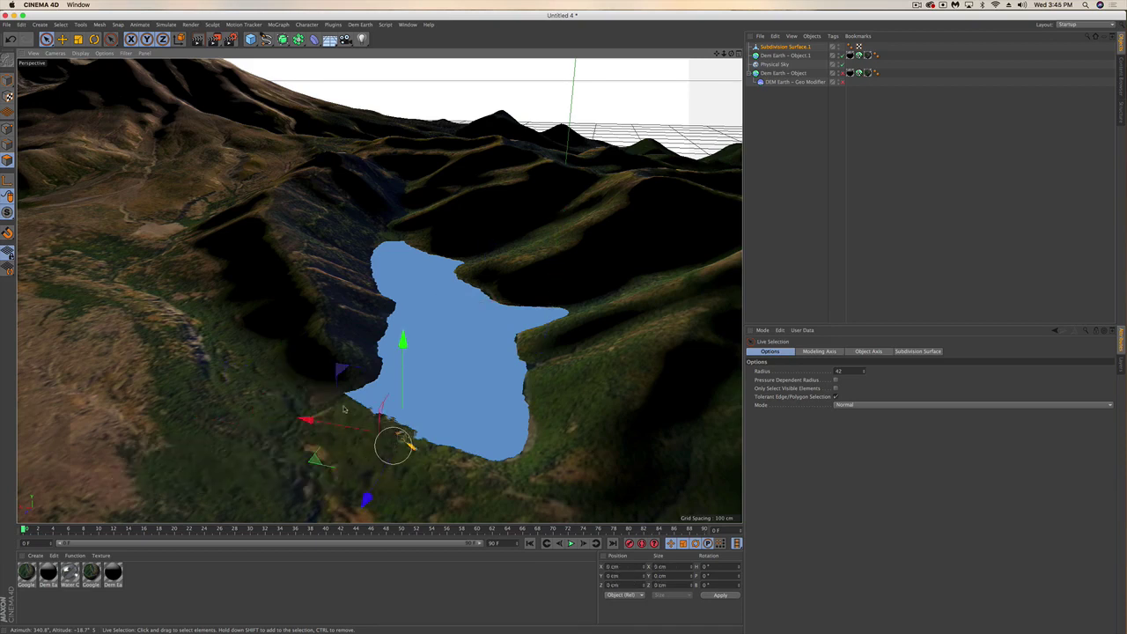
click(346, 409)
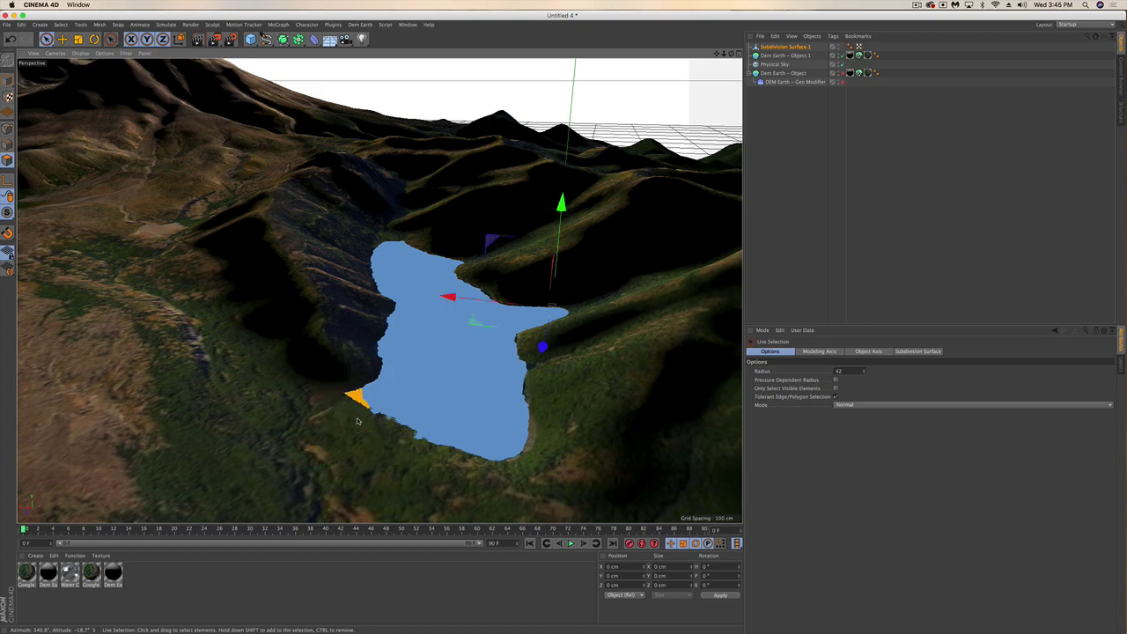
click(383, 447)
click(385, 455)
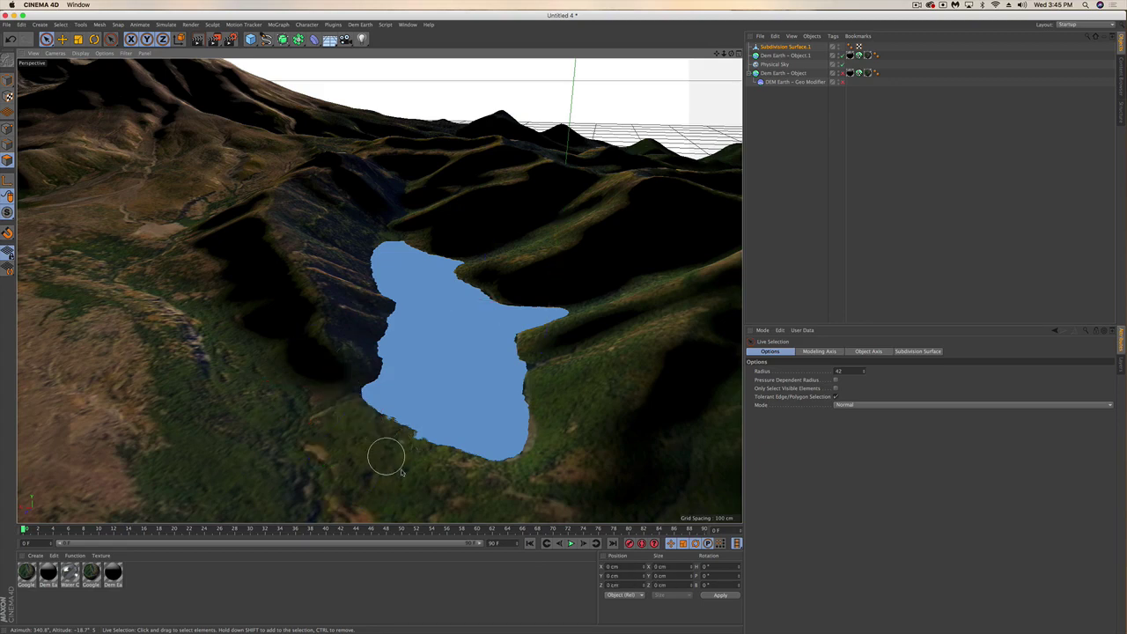
click(422, 473)
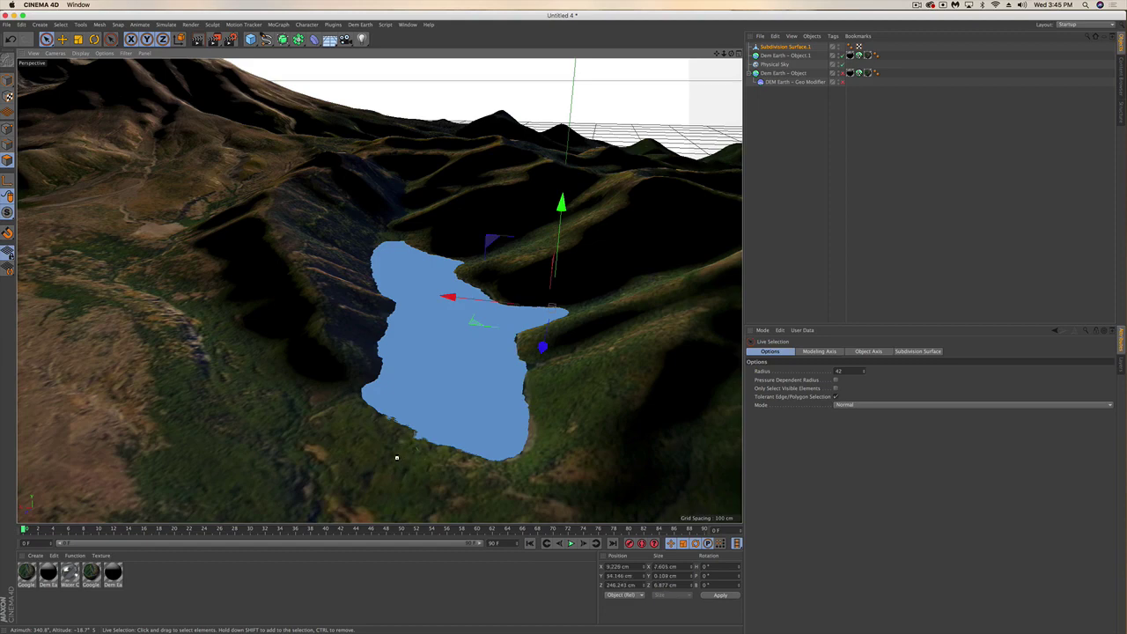
Step: Return to whole-object editing and raise the trimmed water surface slightly to about Y 0.183 cm
click(7, 81)
scroll(456, 421, up, 3)
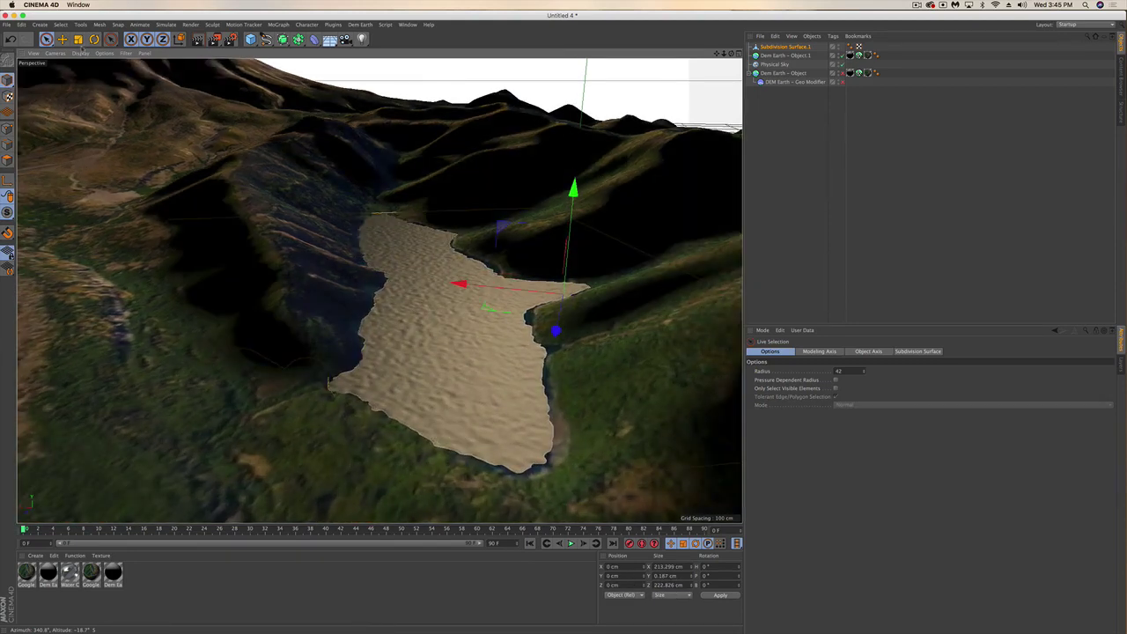
click(63, 41)
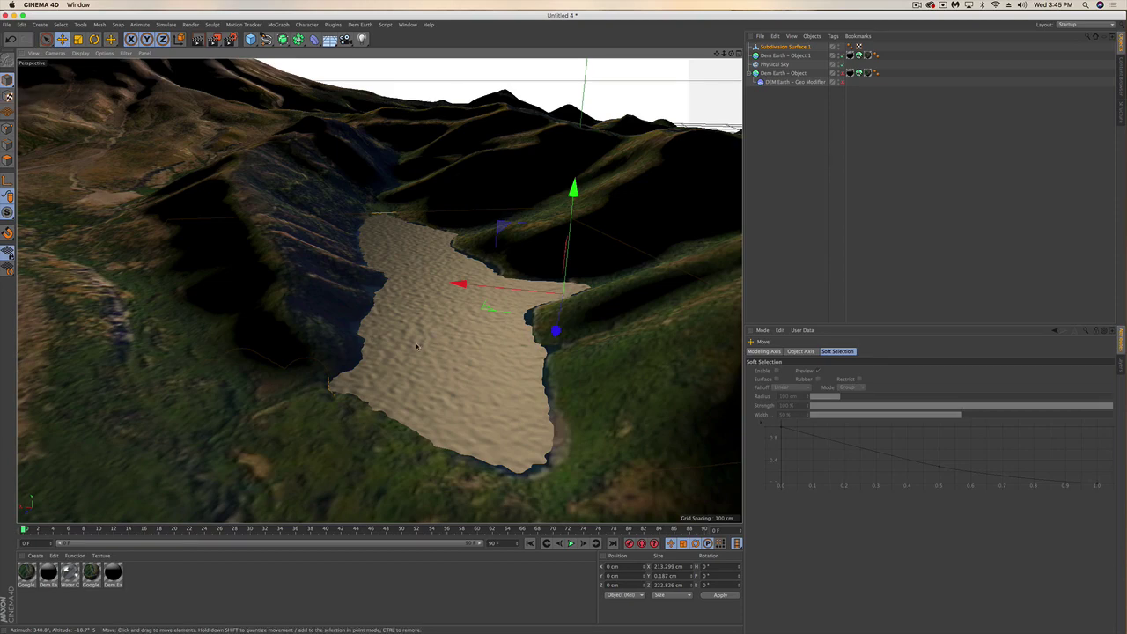
alt+drag(417, 346, 451, 370)
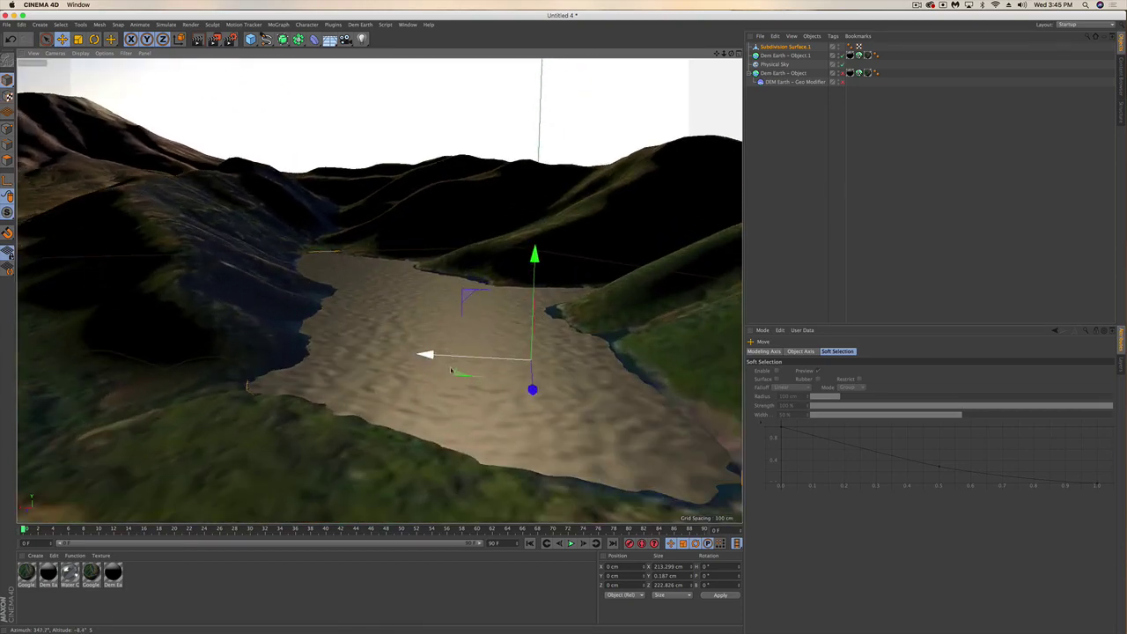
alt+drag(419, 333, 377, 318)
drag(521, 250, 520, 248)
mouse_move(454, 346)
alt+mouse_down()
mouse_move(469, 365)
mouse_move(448, 356)
mouse_move(464, 343)
alt+mouse_up()
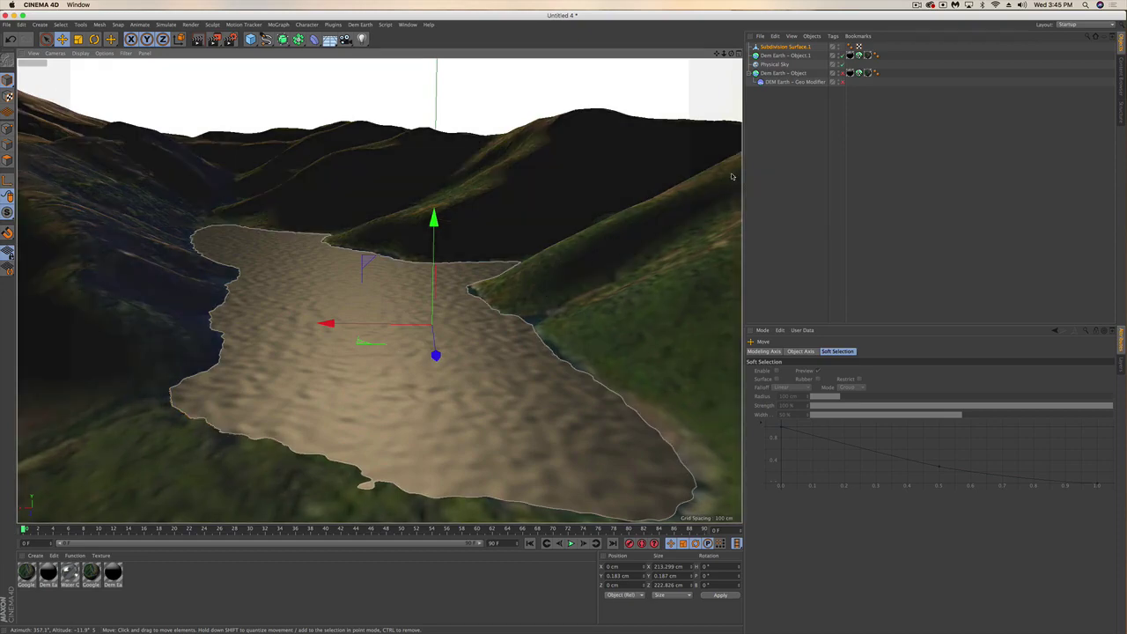
Step: Apply the Water Calm material to the trimmed water surface and render a viewport preview of the whole lake
click(796, 54)
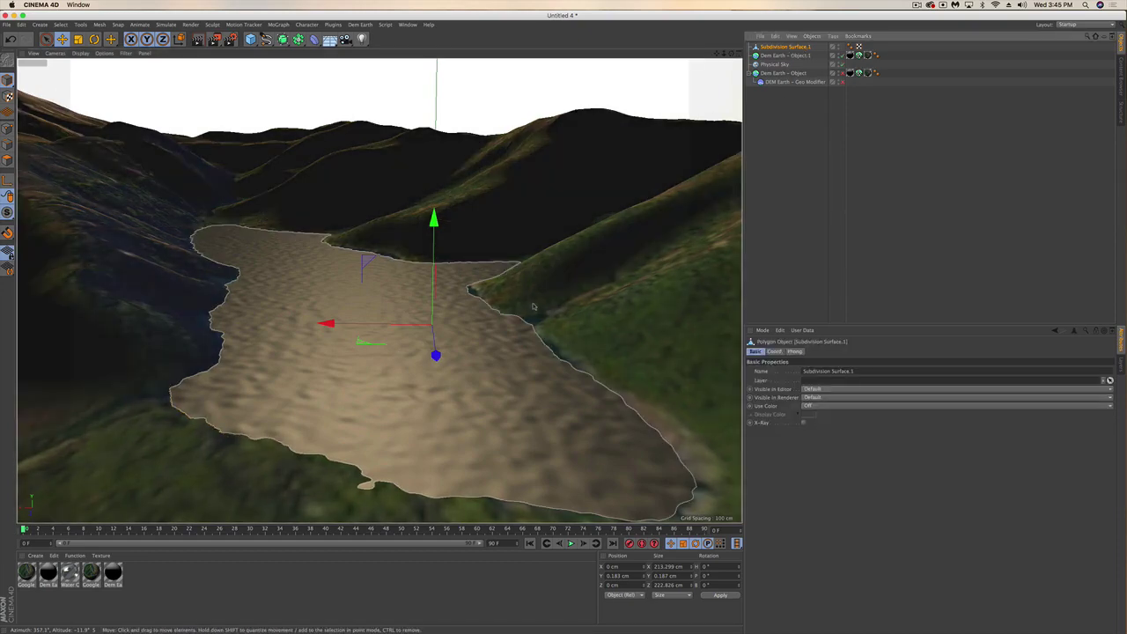
drag(73, 569, 293, 380)
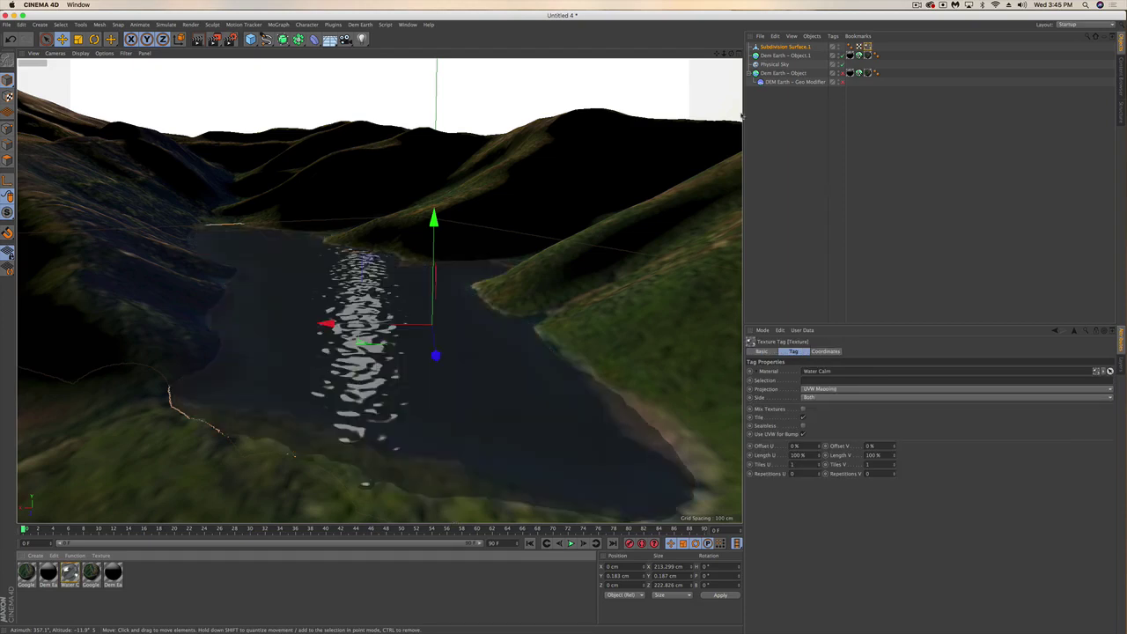
scroll(391, 296, down, 10)
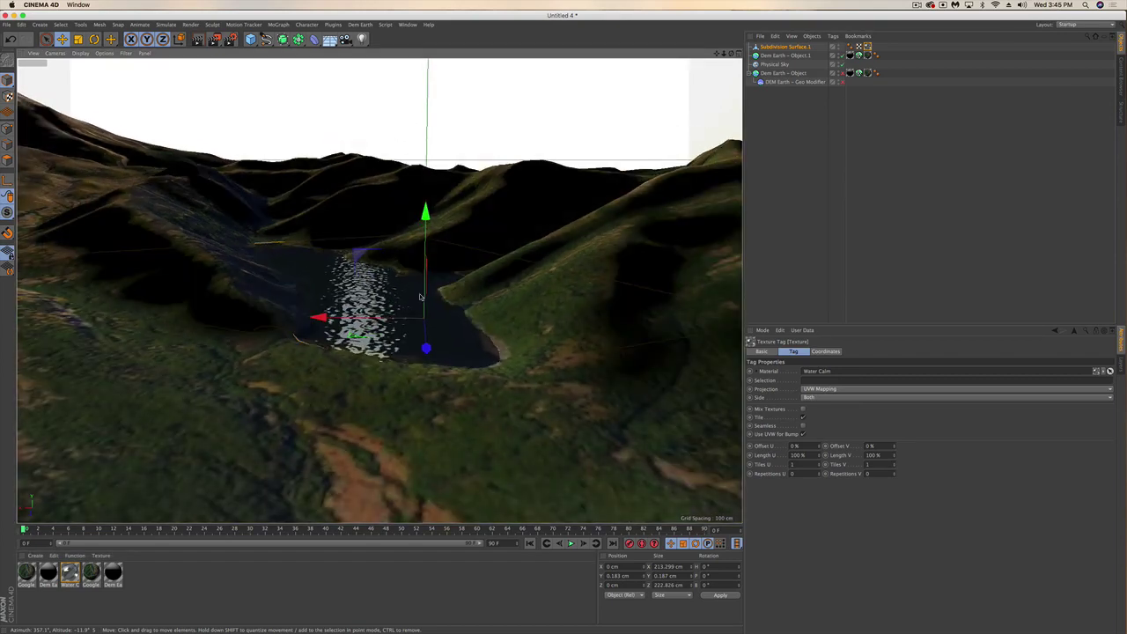
alt+drag(347, 242, 272, 248)
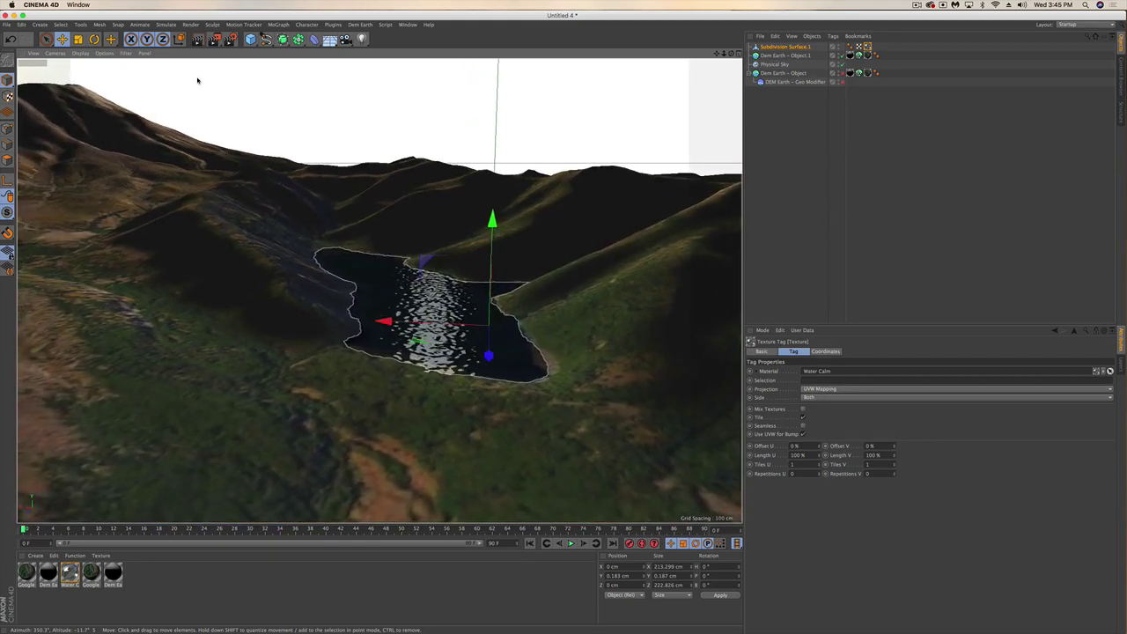
click(198, 42)
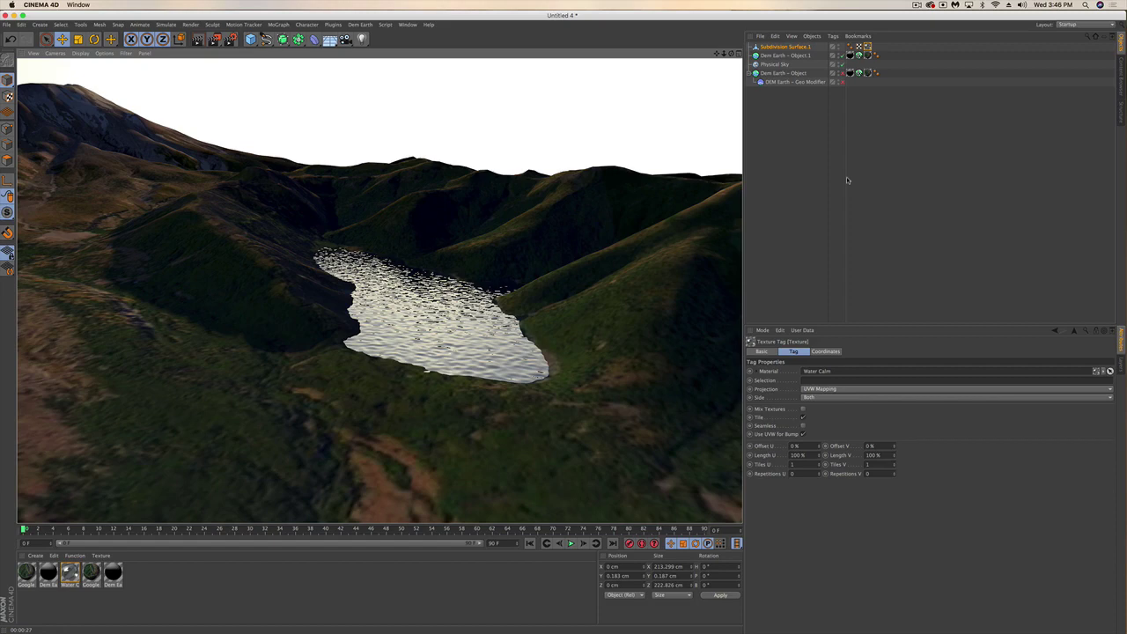
click(679, 132)
Step: Adjust the water surface's height to about Y 0.322 cm so it meets the lake's shoreline
click(779, 46)
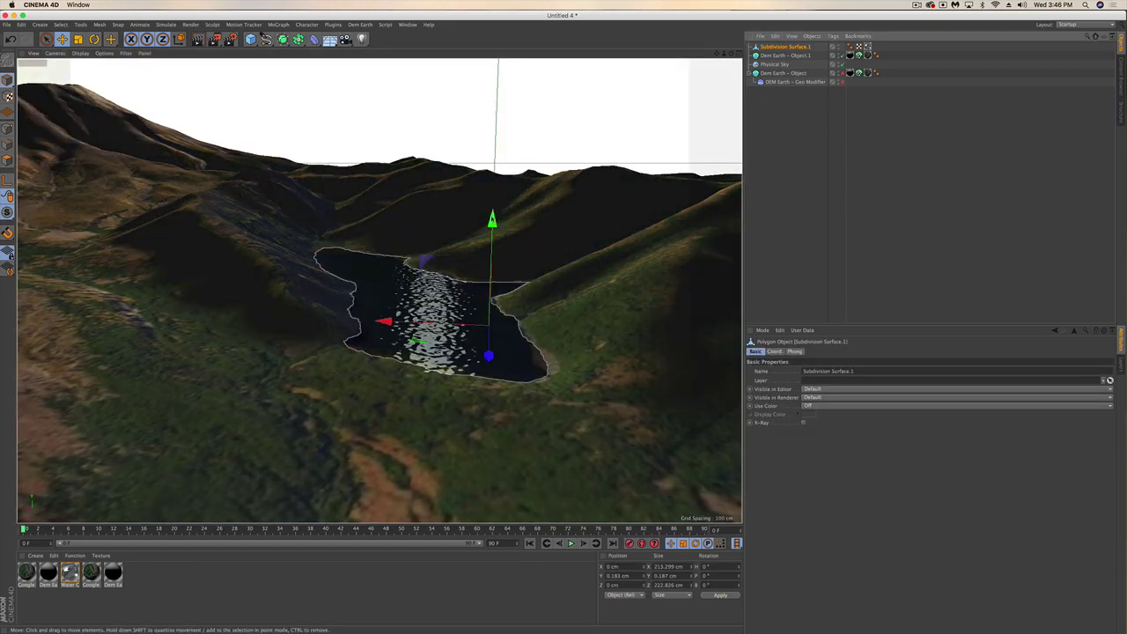
drag(490, 332, 508, 317)
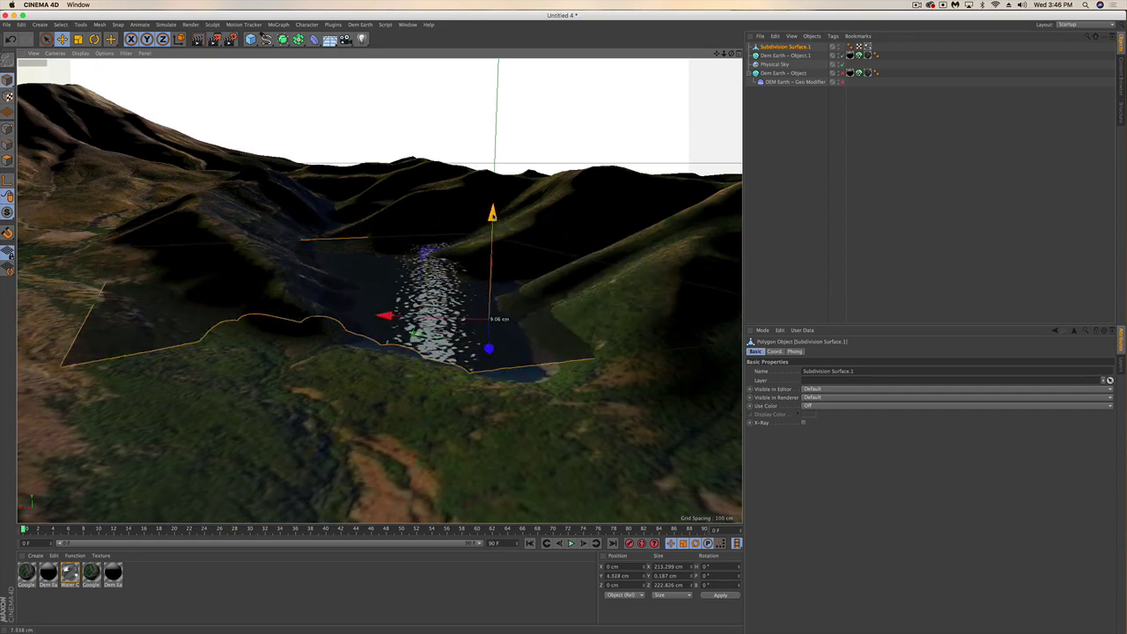
alt+drag(445, 244, 436, 292)
mouse_move(533, 89)
mouse_down()
mouse_move(530, 48)
mouse_move(529, 105)
mouse_up()
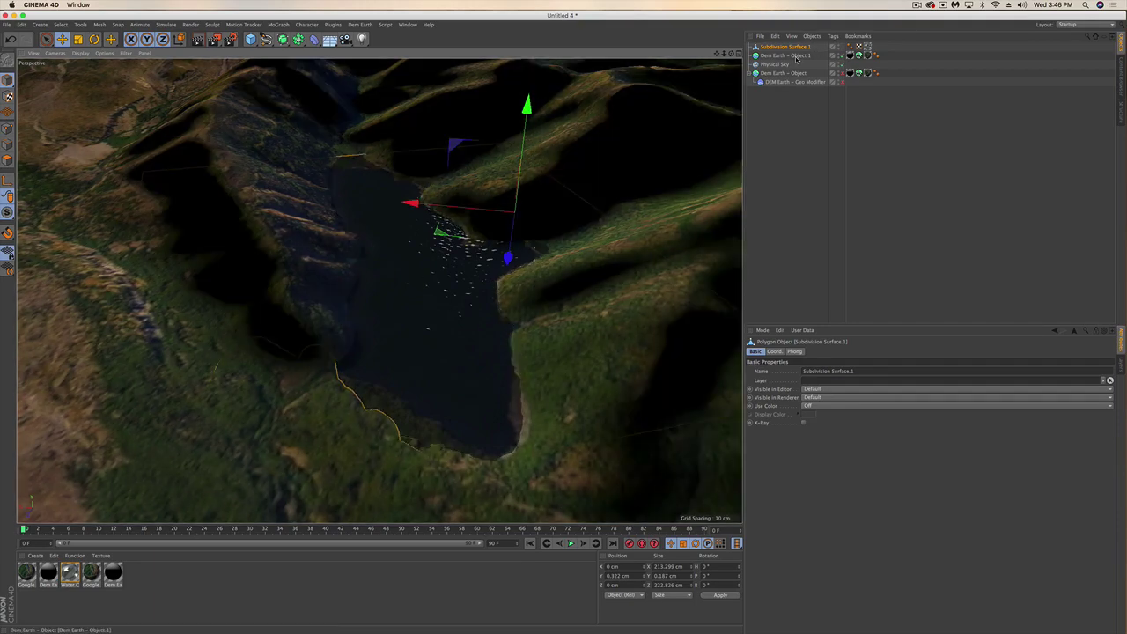
Step: Hide the active DEM Earth terrain and delete the strip of excess water polygons along the water surface's left side
click(843, 57)
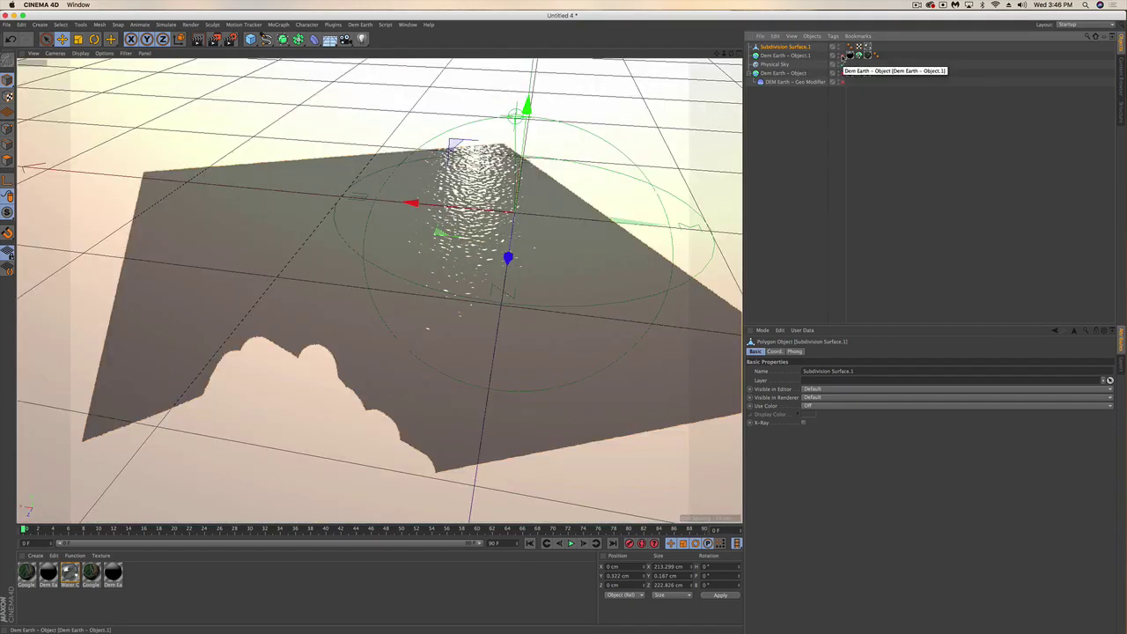
click(46, 38)
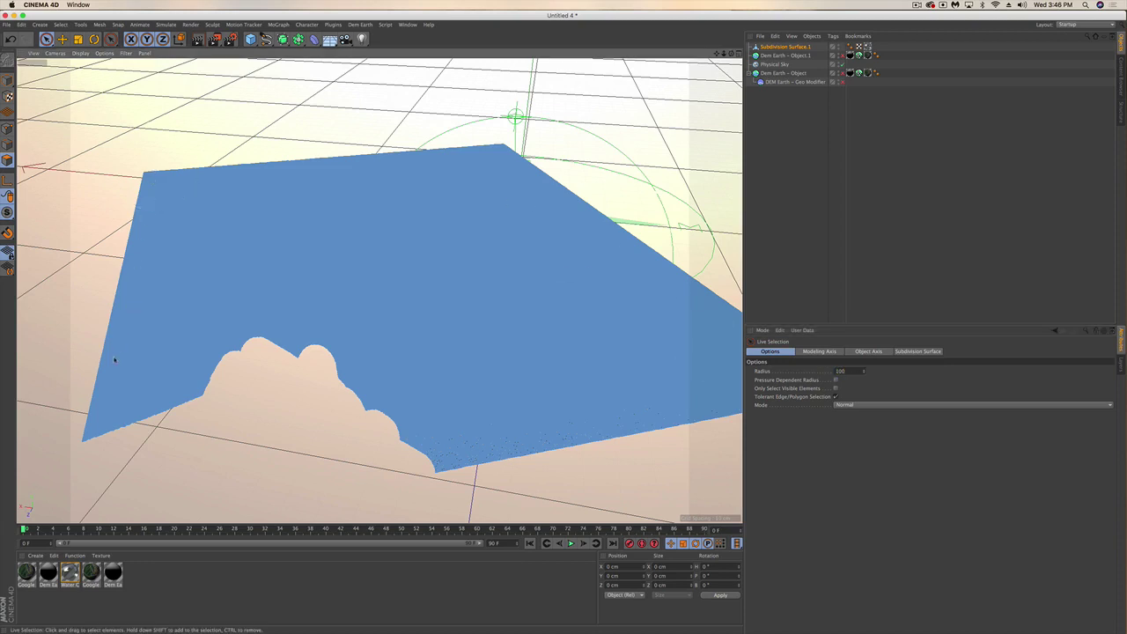
mouse_move(141, 171)
mouse_down()
mouse_move(161, 385)
mouse_move(201, 156)
mouse_move(223, 130)
mouse_up()
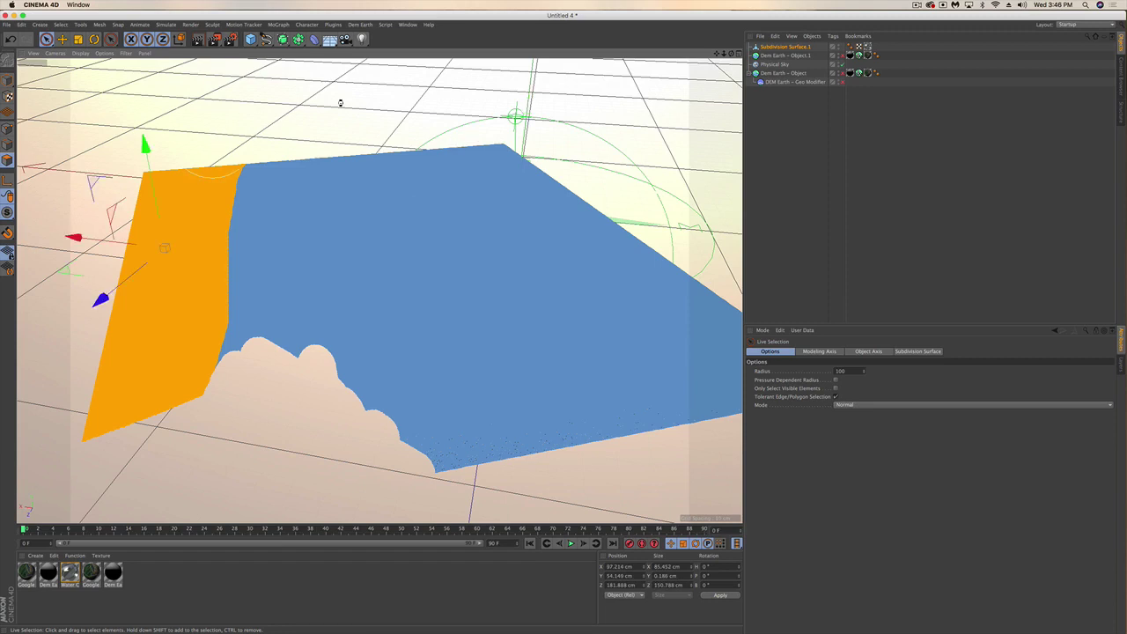
key(Delete)
key(Delete)
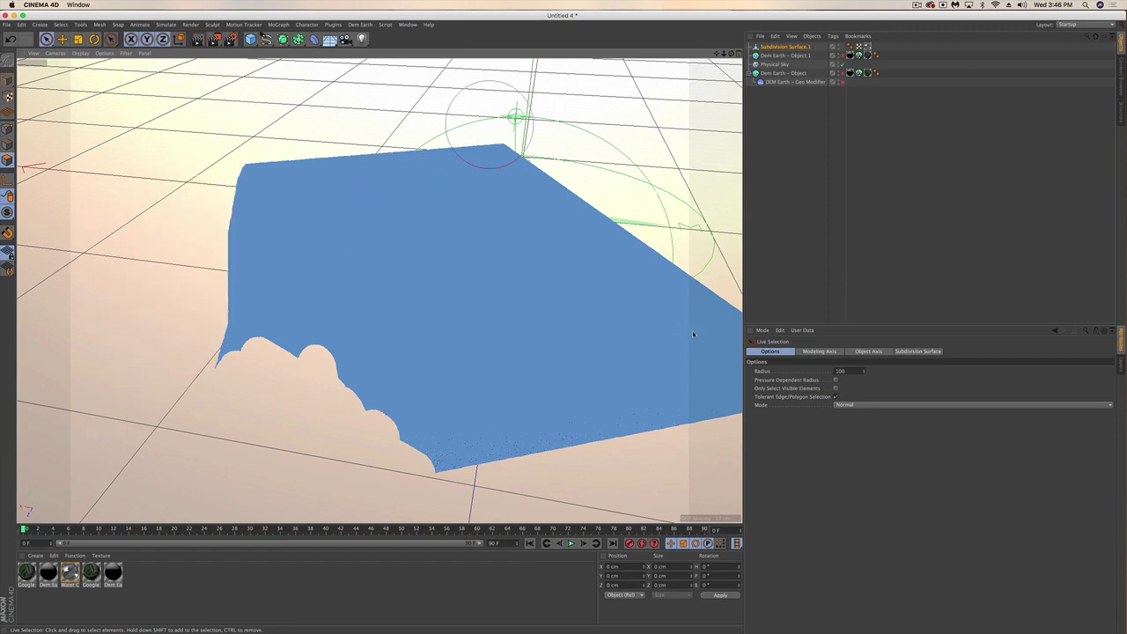
Step: Delete the excess water polygons along the surface's right side, its far edge and the outer corners
drag(462, 151, 735, 401)
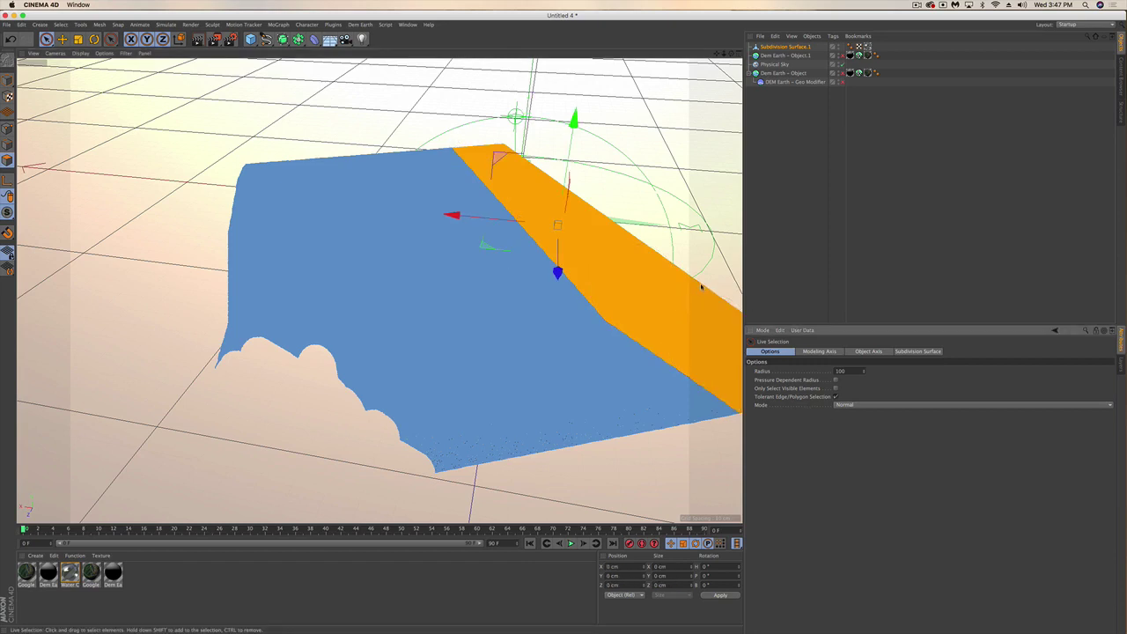
key(Delete)
mouse_move(661, 300)
mouse_down()
mouse_move(712, 377)
mouse_move(702, 397)
mouse_up()
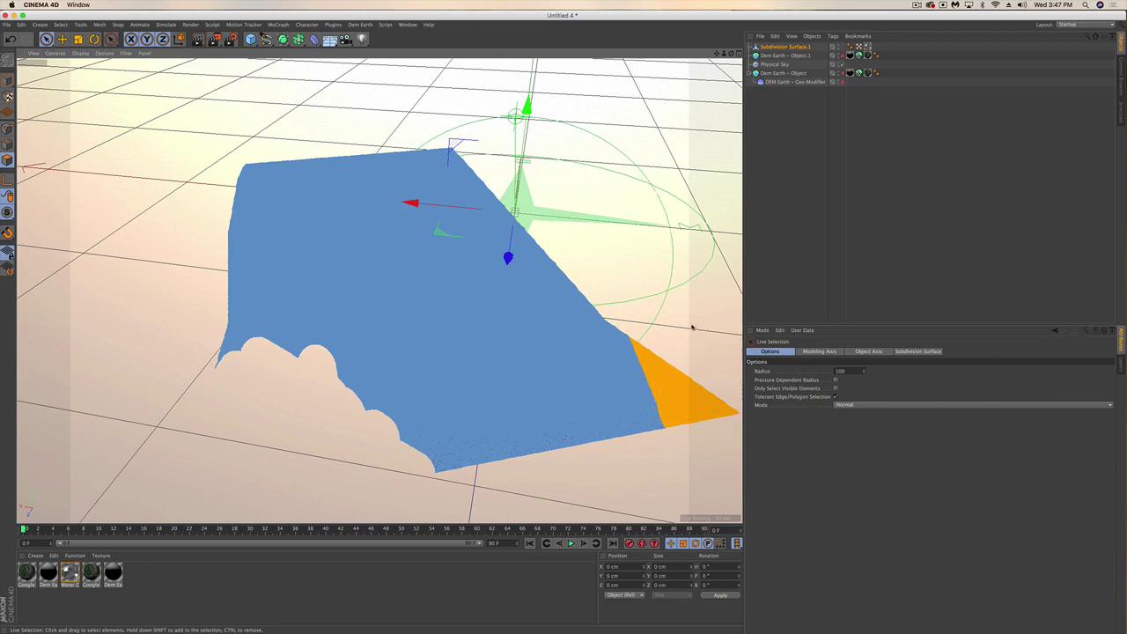
mouse_move(659, 330)
mouse_down()
mouse_move(608, 454)
mouse_move(617, 388)
mouse_move(581, 264)
mouse_move(506, 176)
mouse_move(417, 120)
mouse_move(252, 126)
mouse_move(208, 179)
mouse_up()
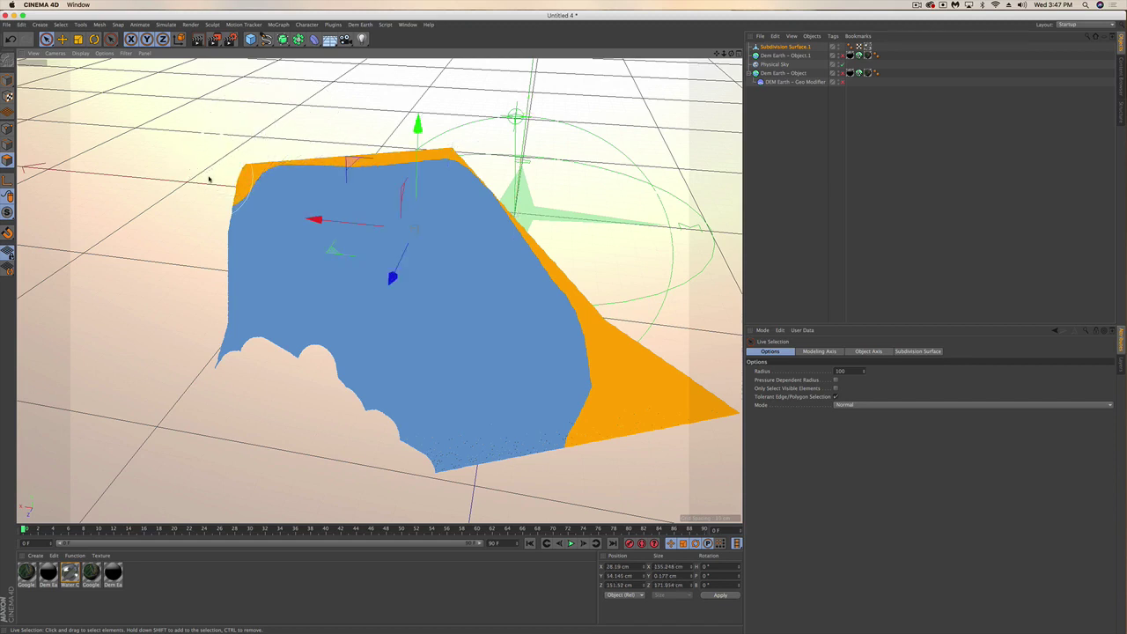
key(Delete)
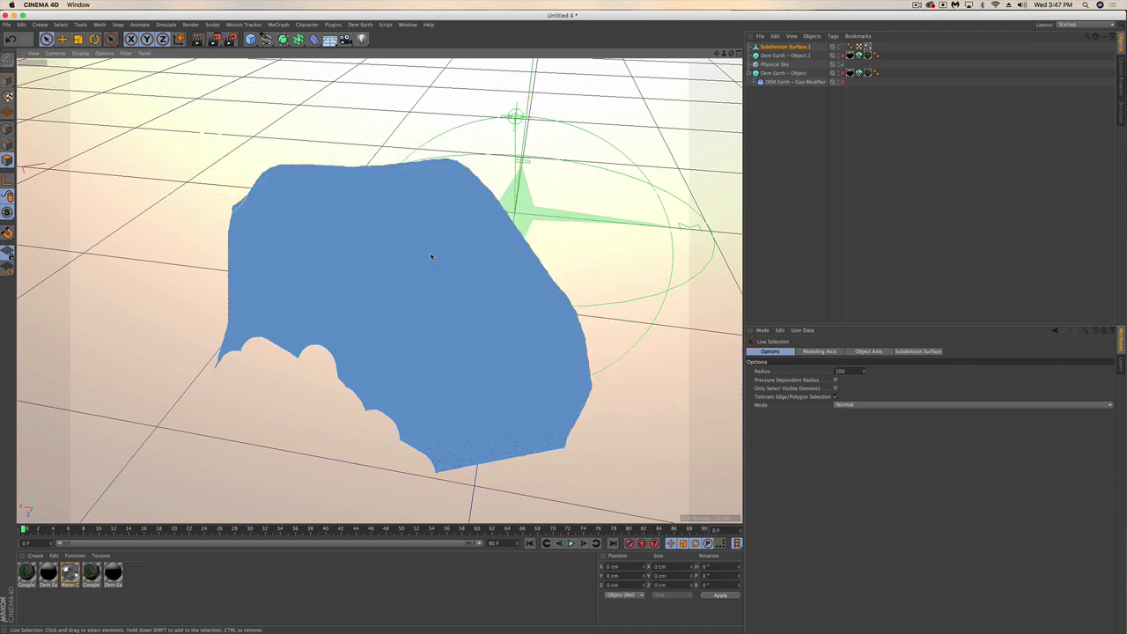
Step: Return to whole-object editing, show the terrain again and reposition the water surface to about X -1.289 cm, Y 0.041 cm
click(7, 80)
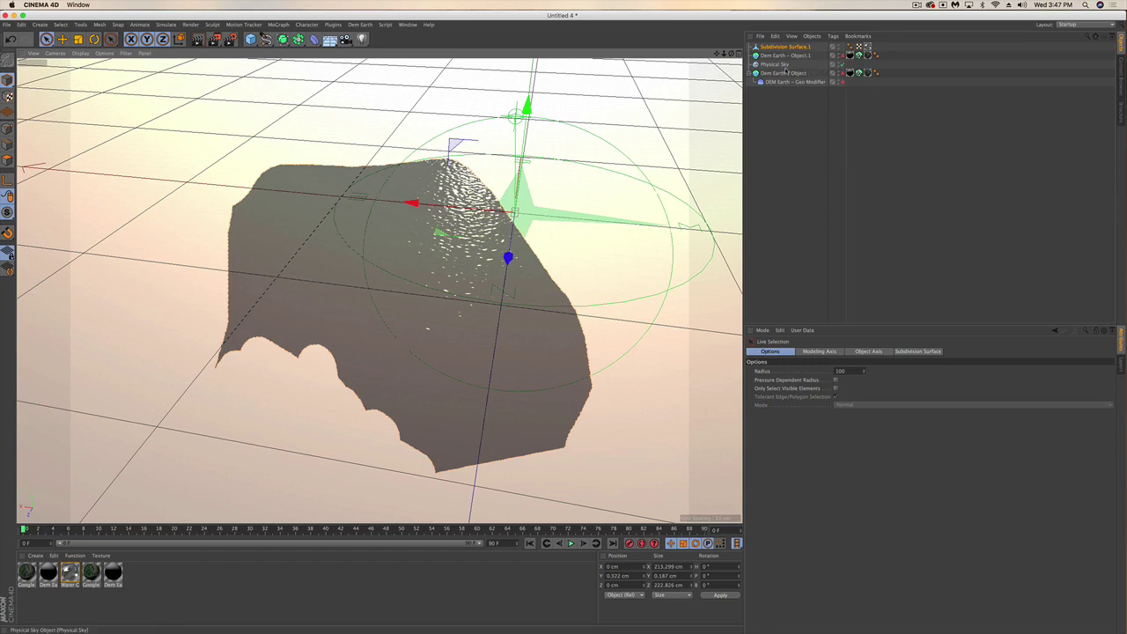
click(842, 56)
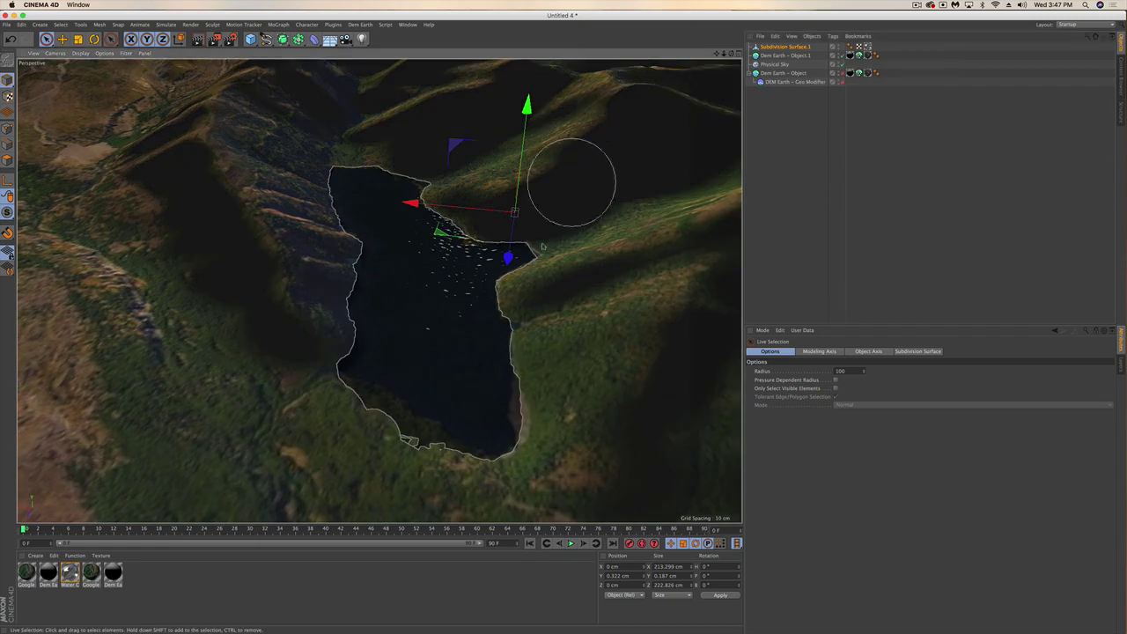
alt+drag(566, 176, 520, 135)
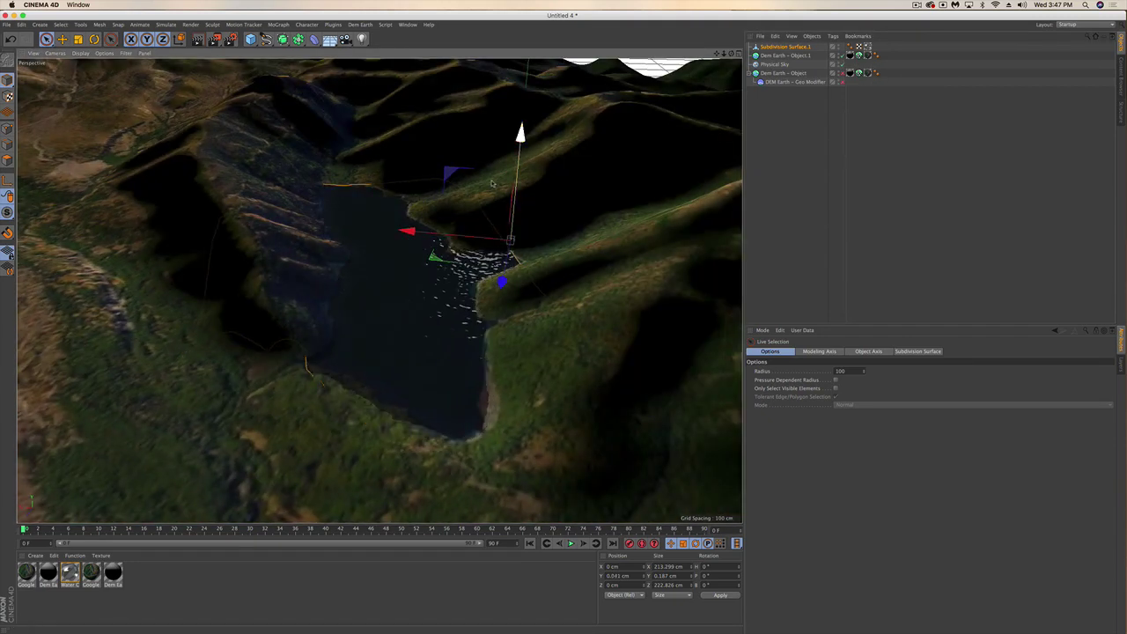
alt+drag(440, 282, 428, 287)
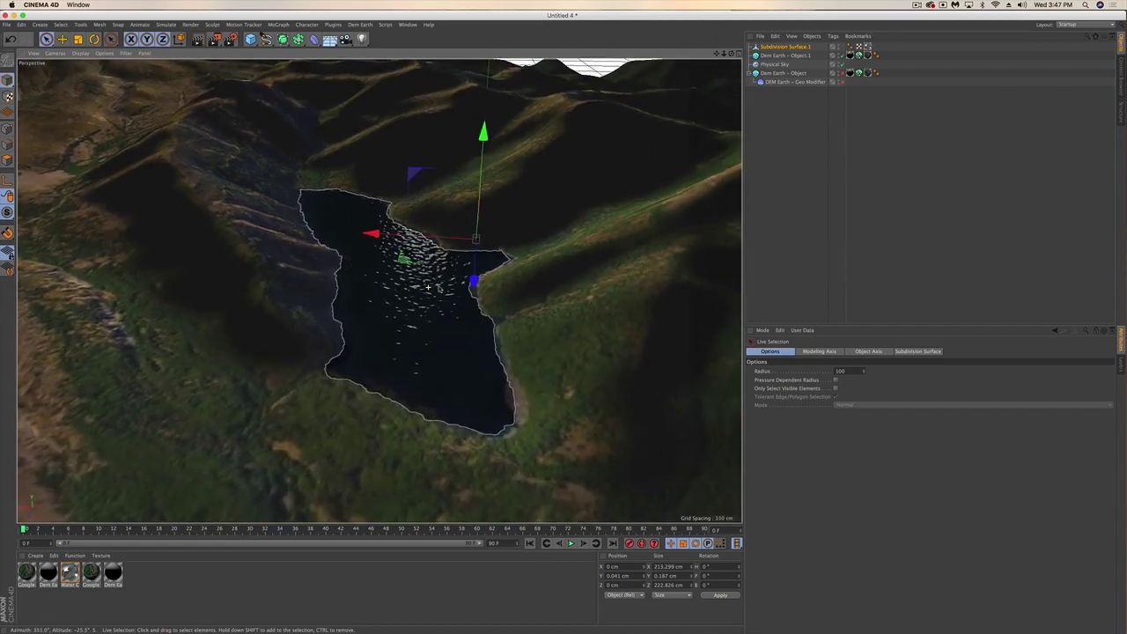
drag(392, 235, 379, 235)
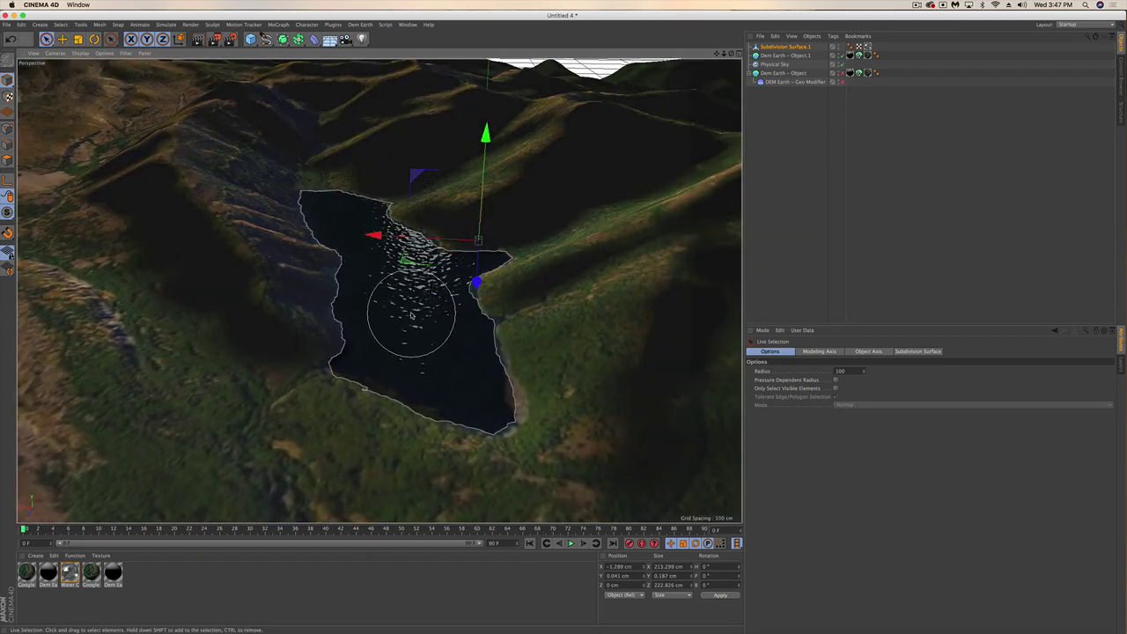
key(e)
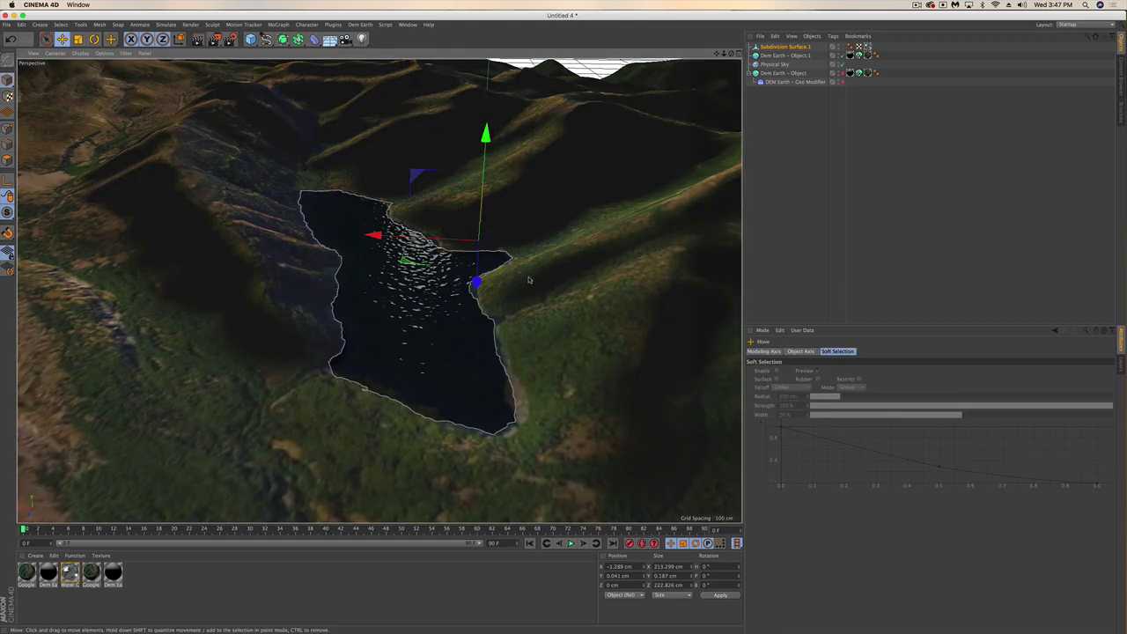
Step: Frame the lake and surrounding mountains from a low angle and select the visible DEM Earth terrain
alt+drag(442, 256, 276, 244)
click(258, 255)
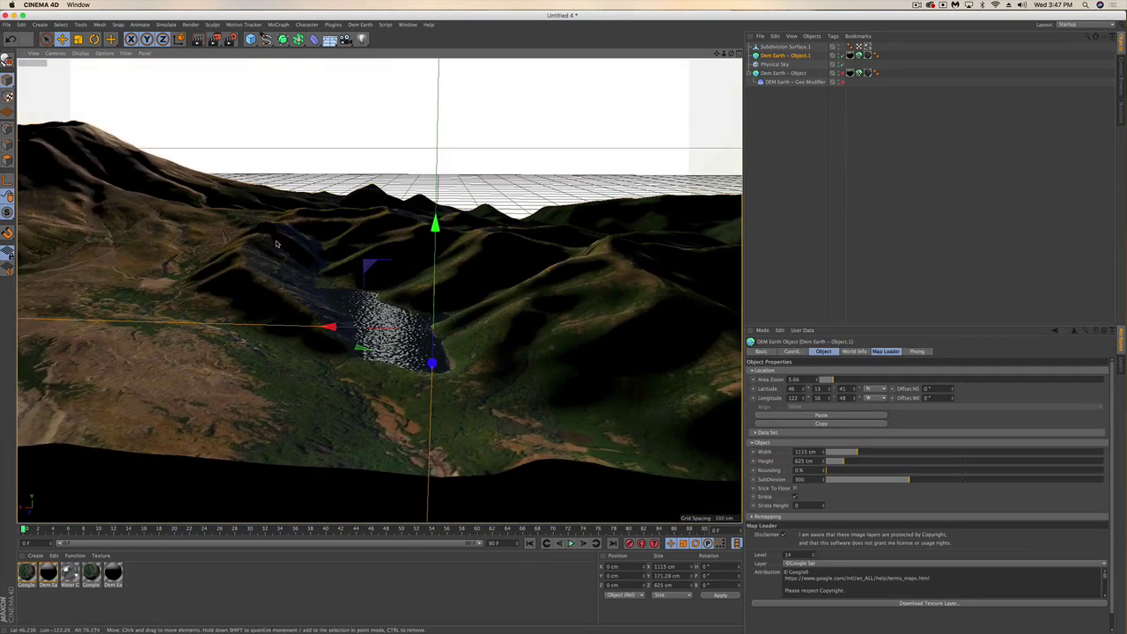